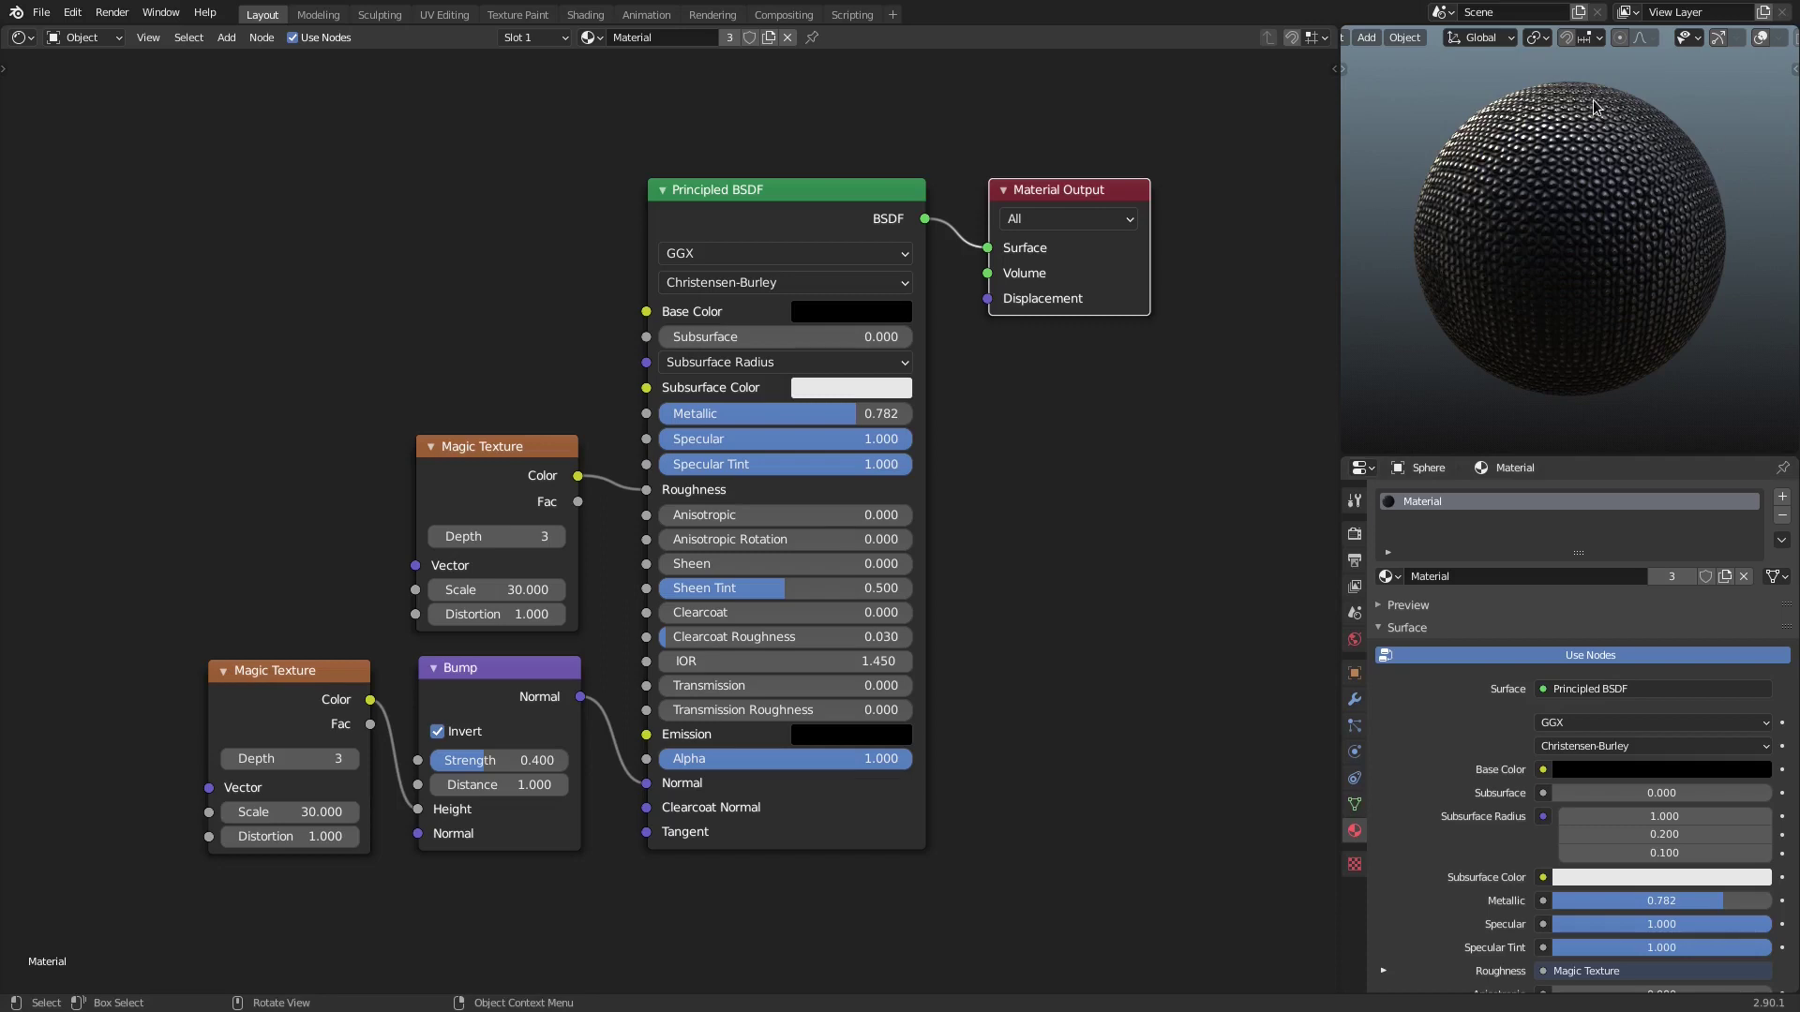
drag(596, 292, 270, 938)
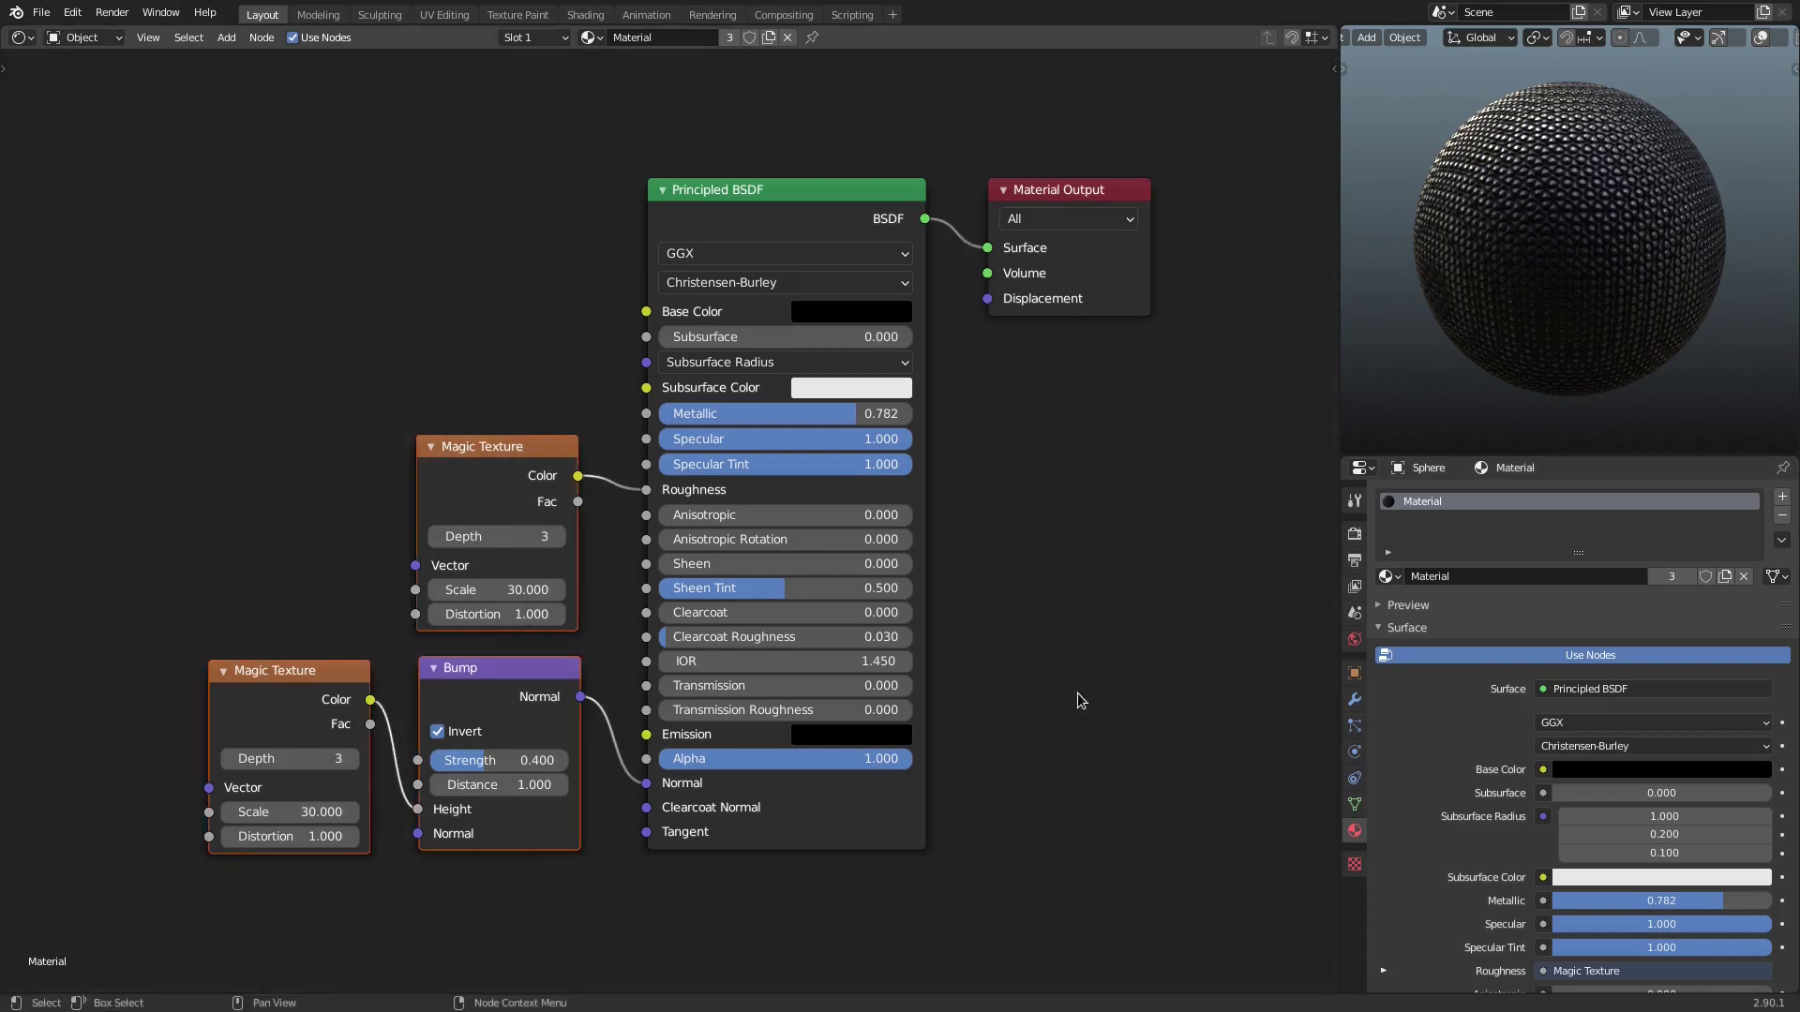
click(310, 724)
click(502, 492)
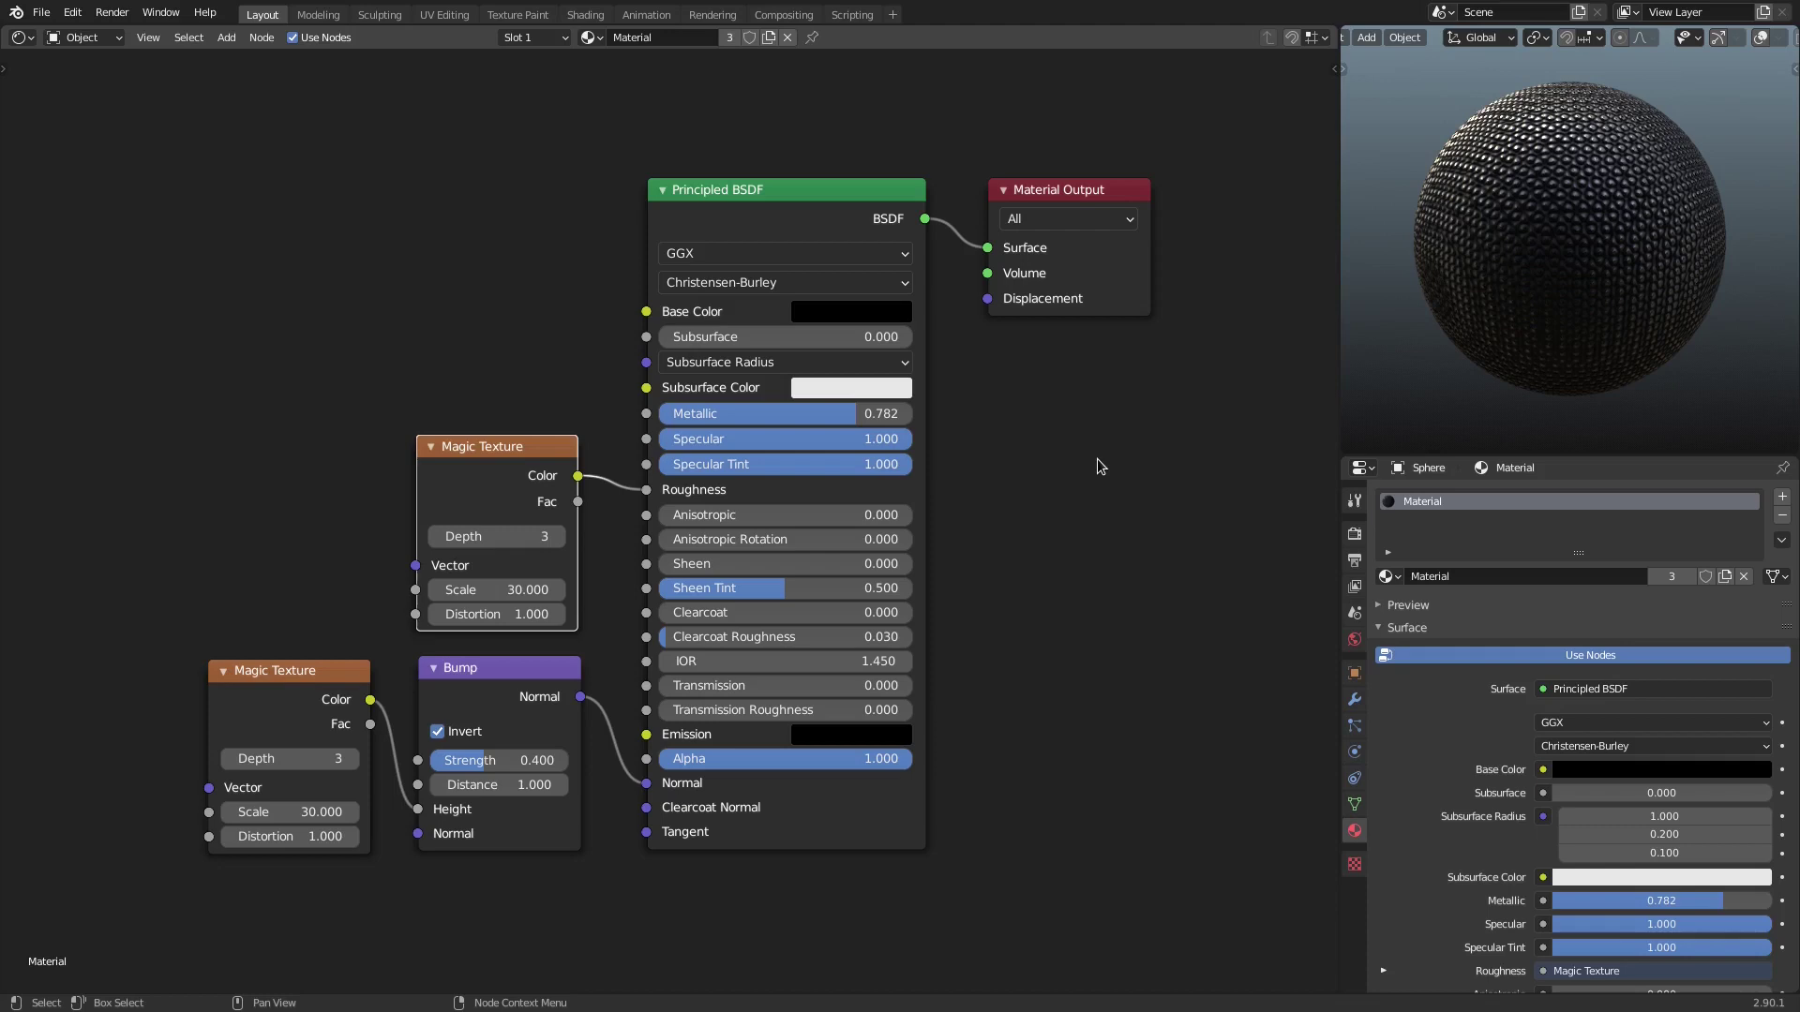
click(795, 205)
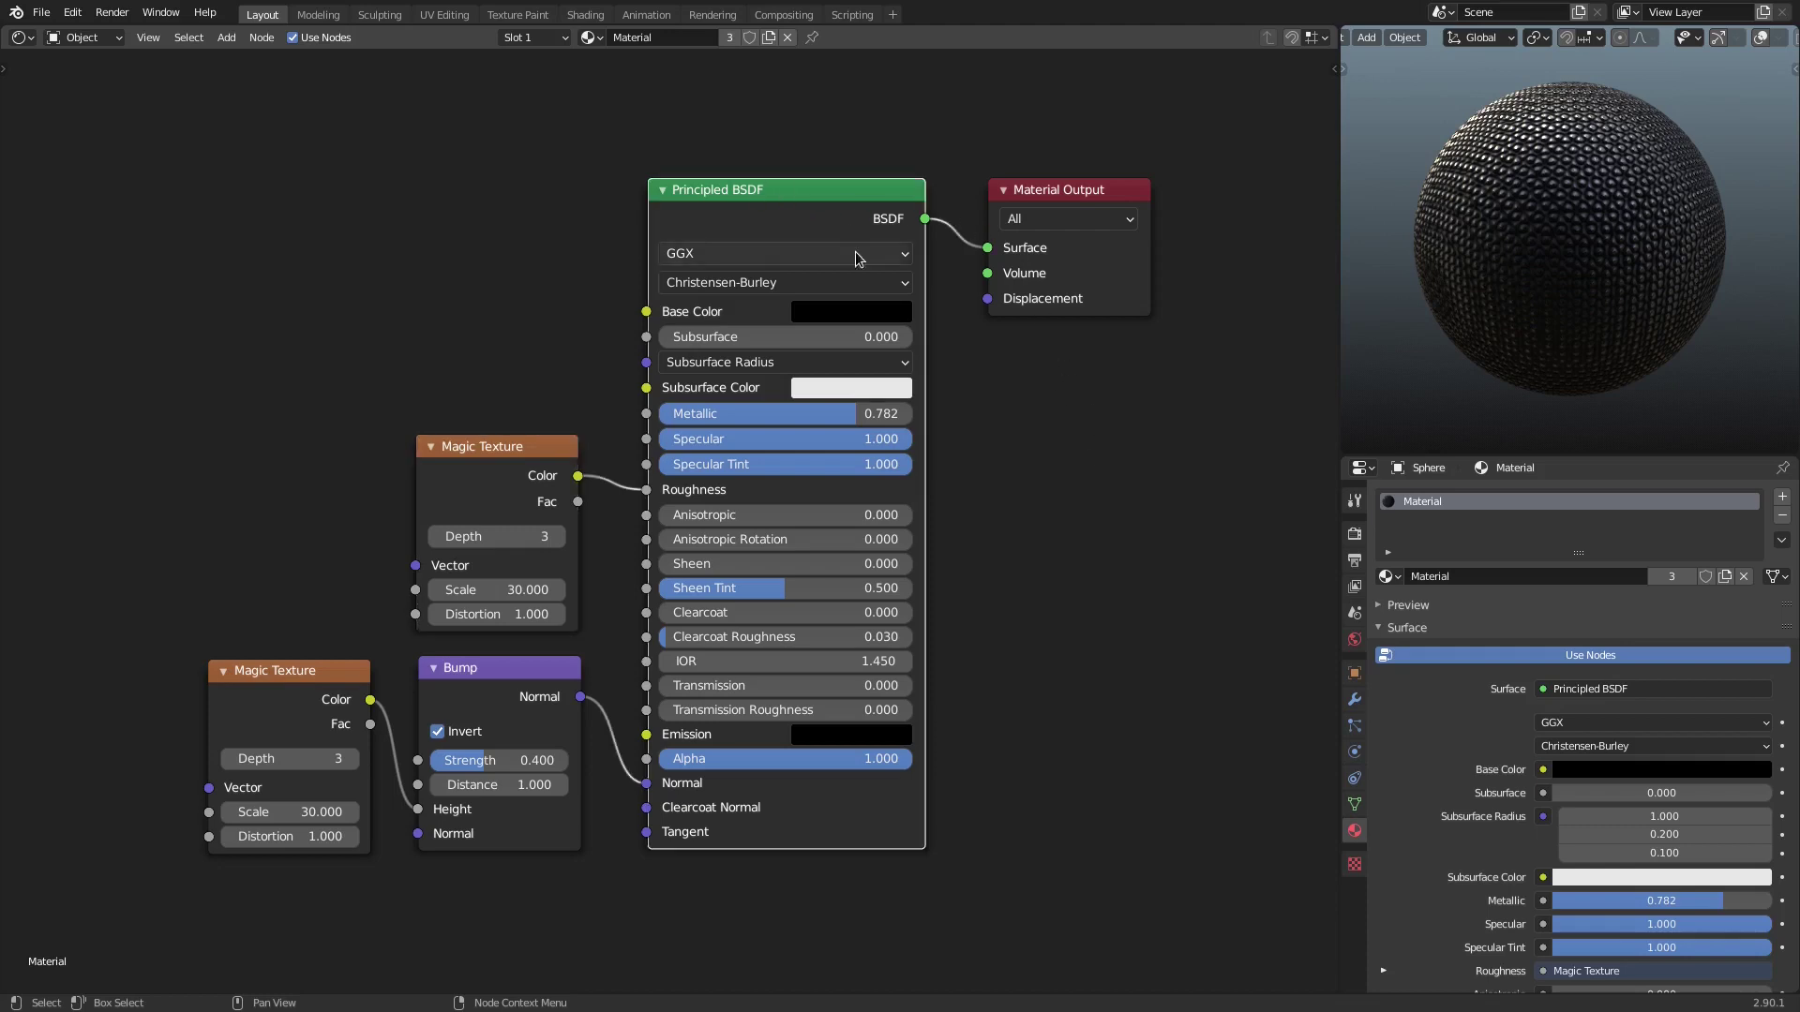
click(590, 38)
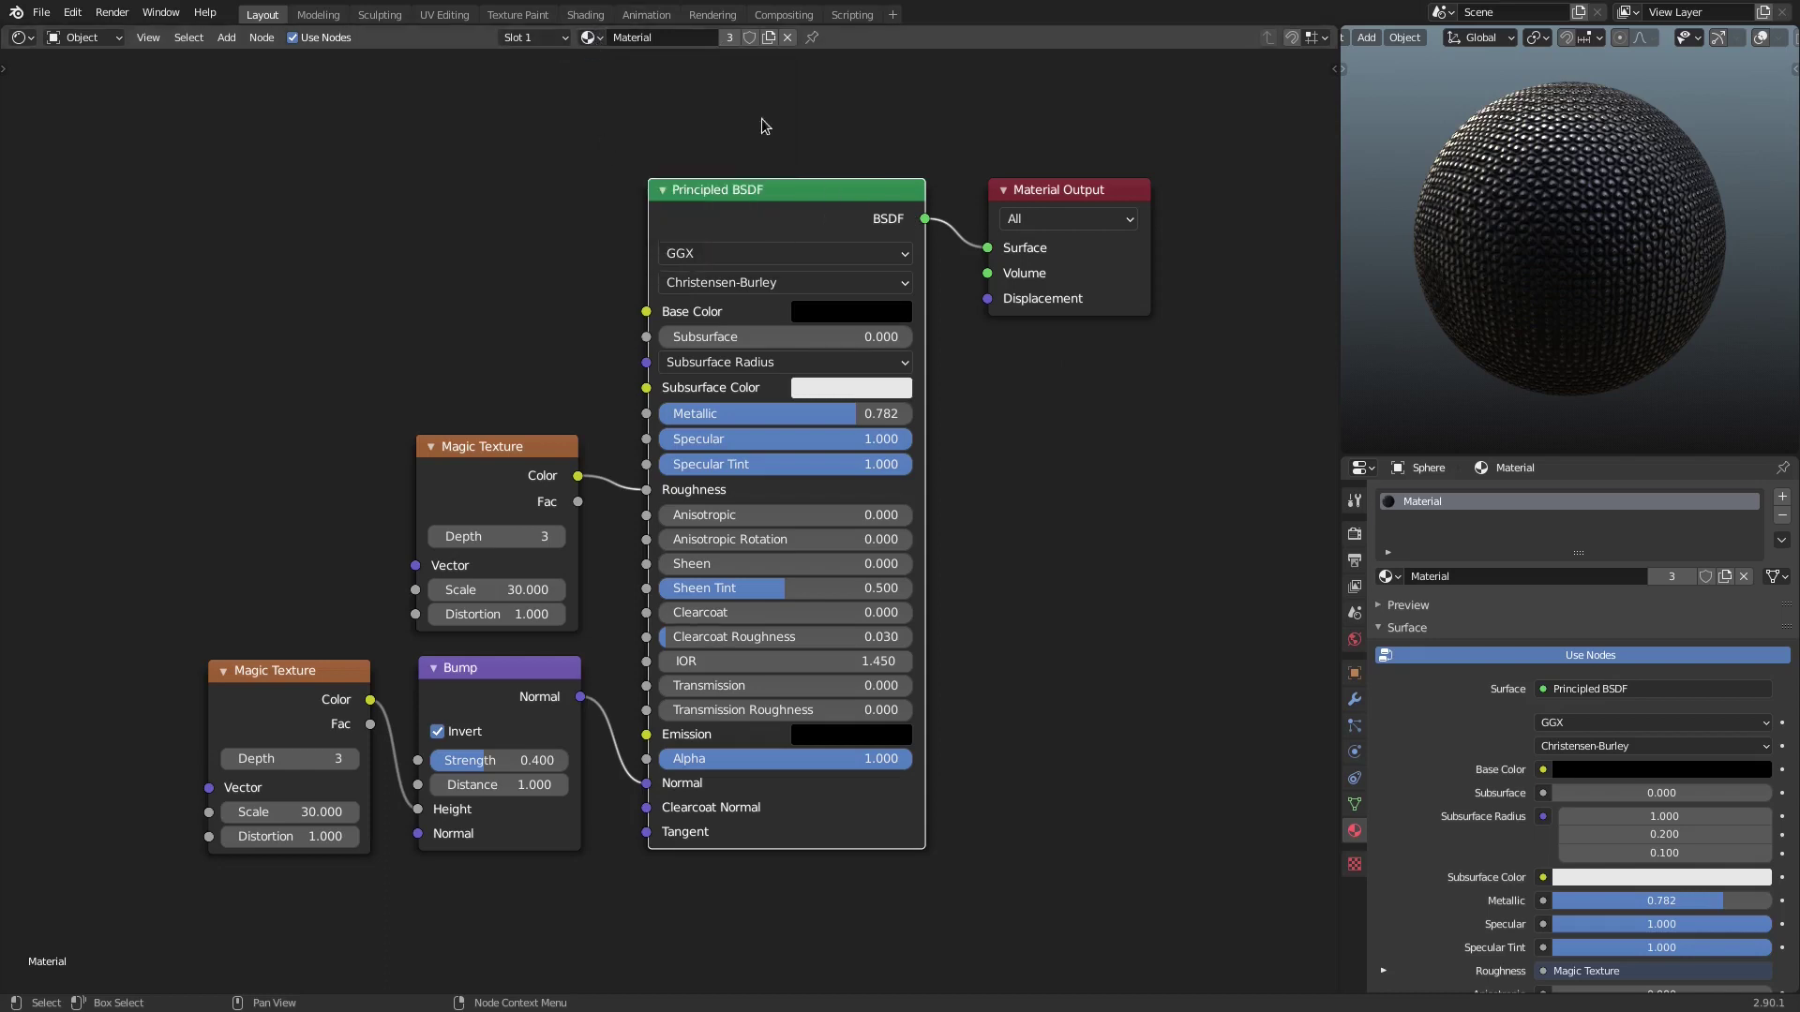
Disconnect the upper Magic Texture from Roughness, the Bump from Normal, and the lower Magic Texture from the Bump's Height
drag(819, 187, 829, 180)
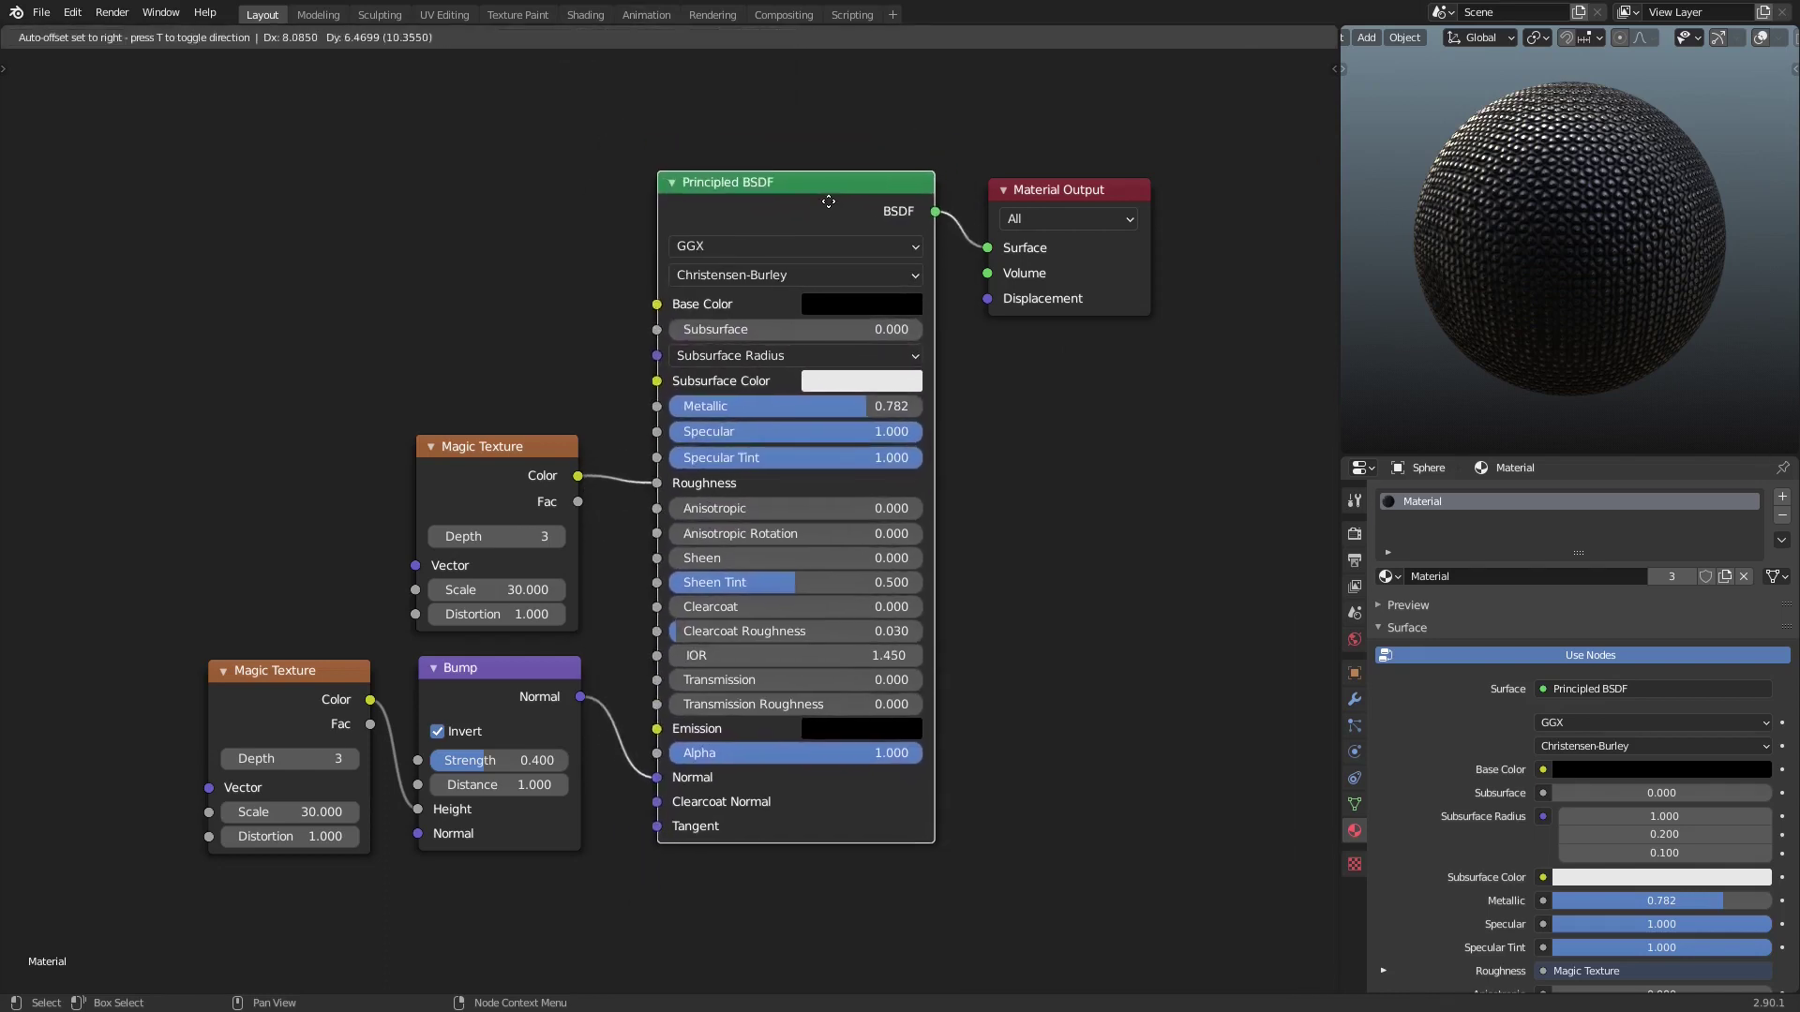
click(657, 779)
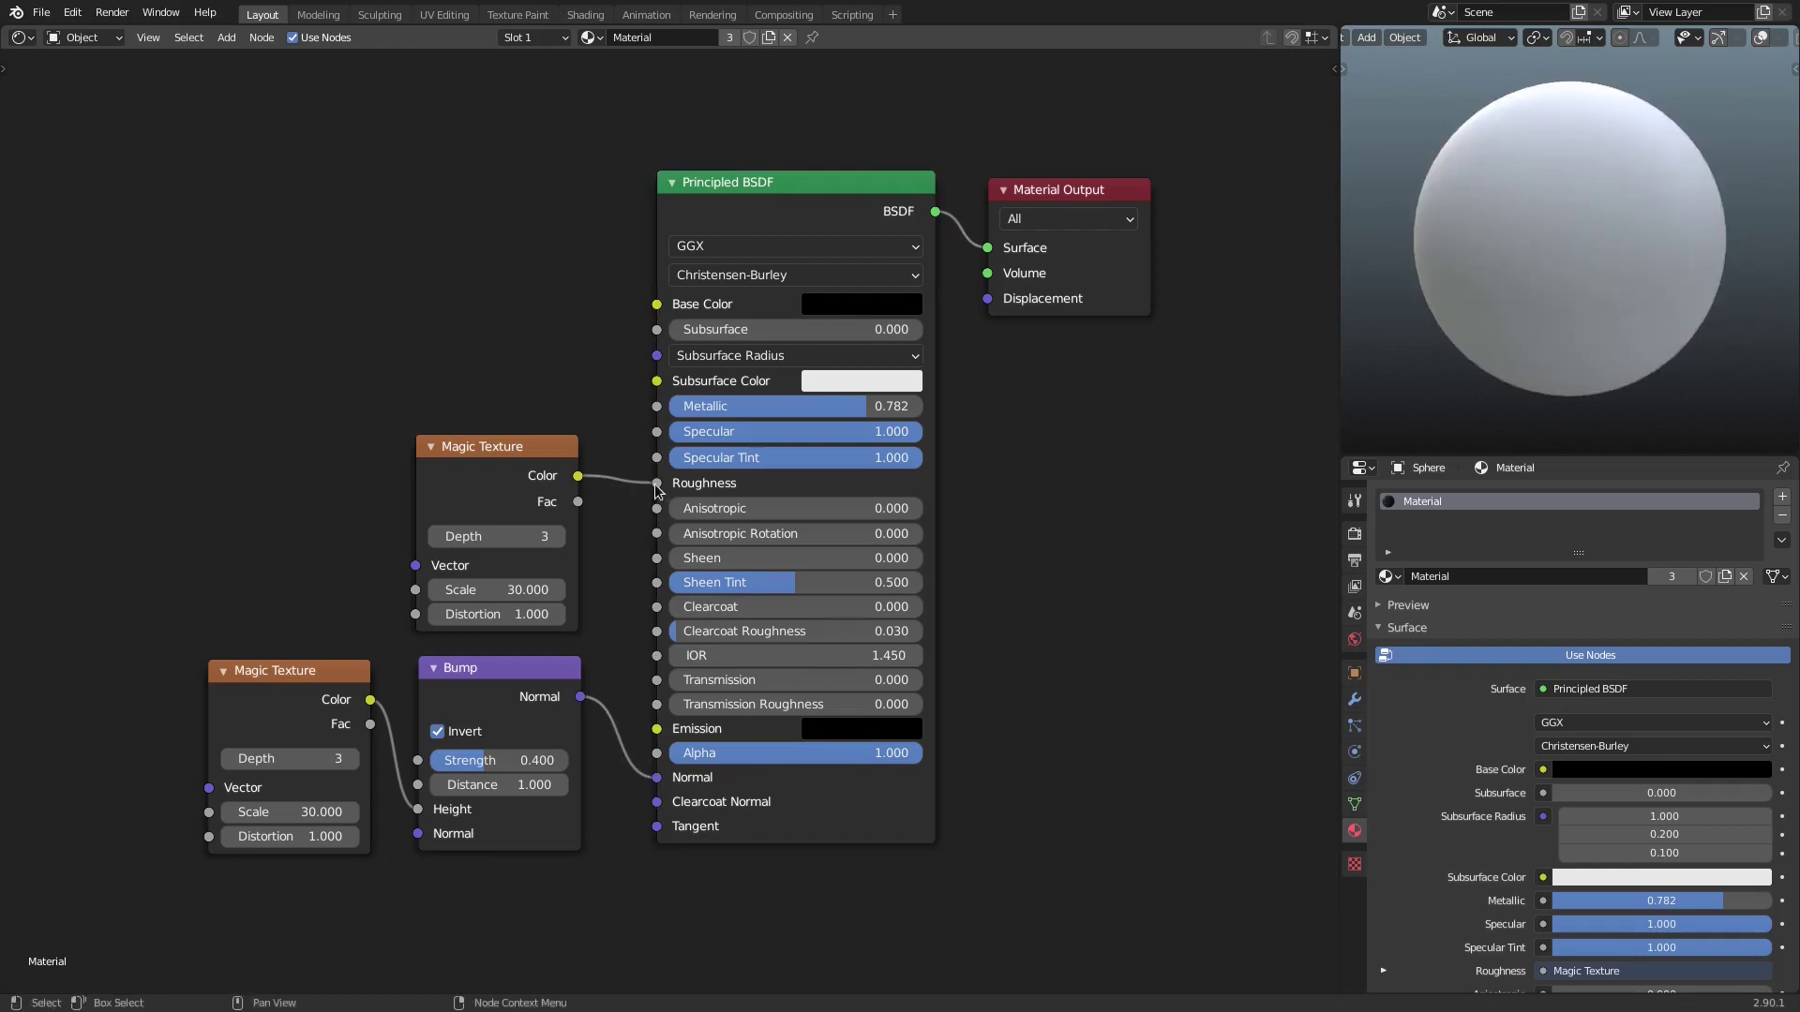
drag(656, 483, 623, 490)
drag(656, 780, 352, 802)
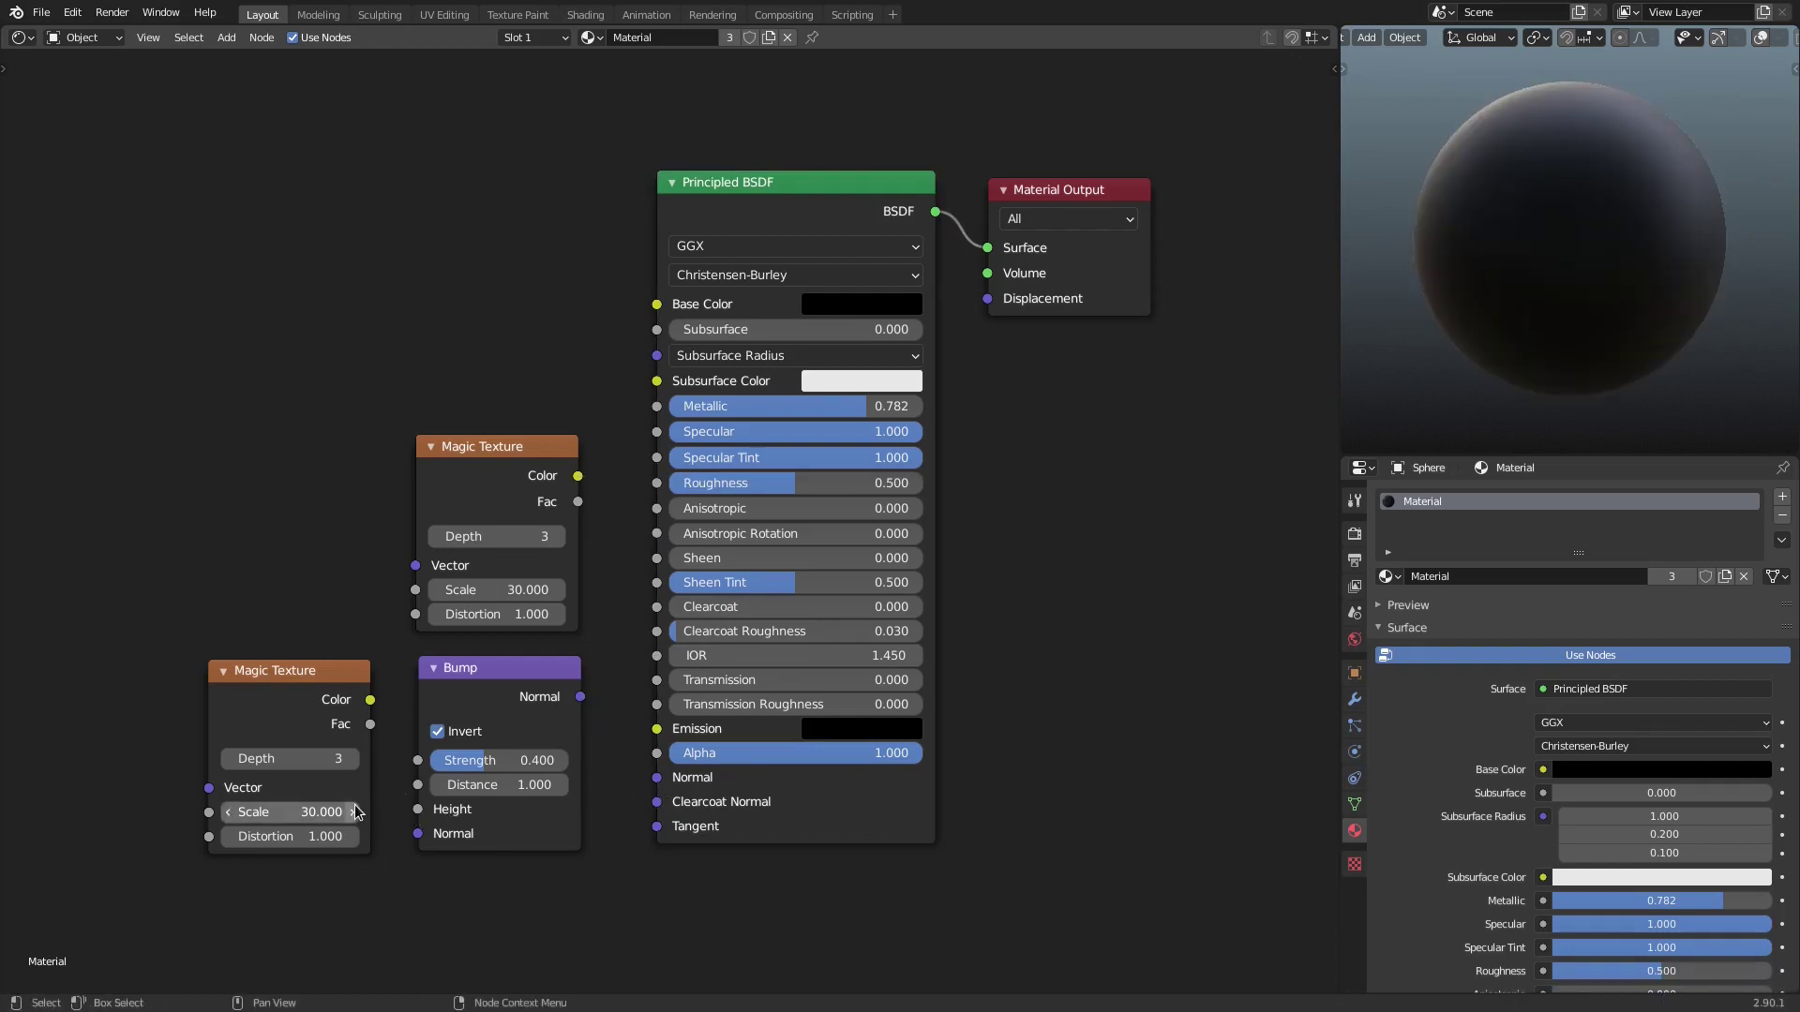
Move both Magic Texture nodes and the Bump node out of the way, well below the Principled BSDF
scroll(442, 519, down, 2)
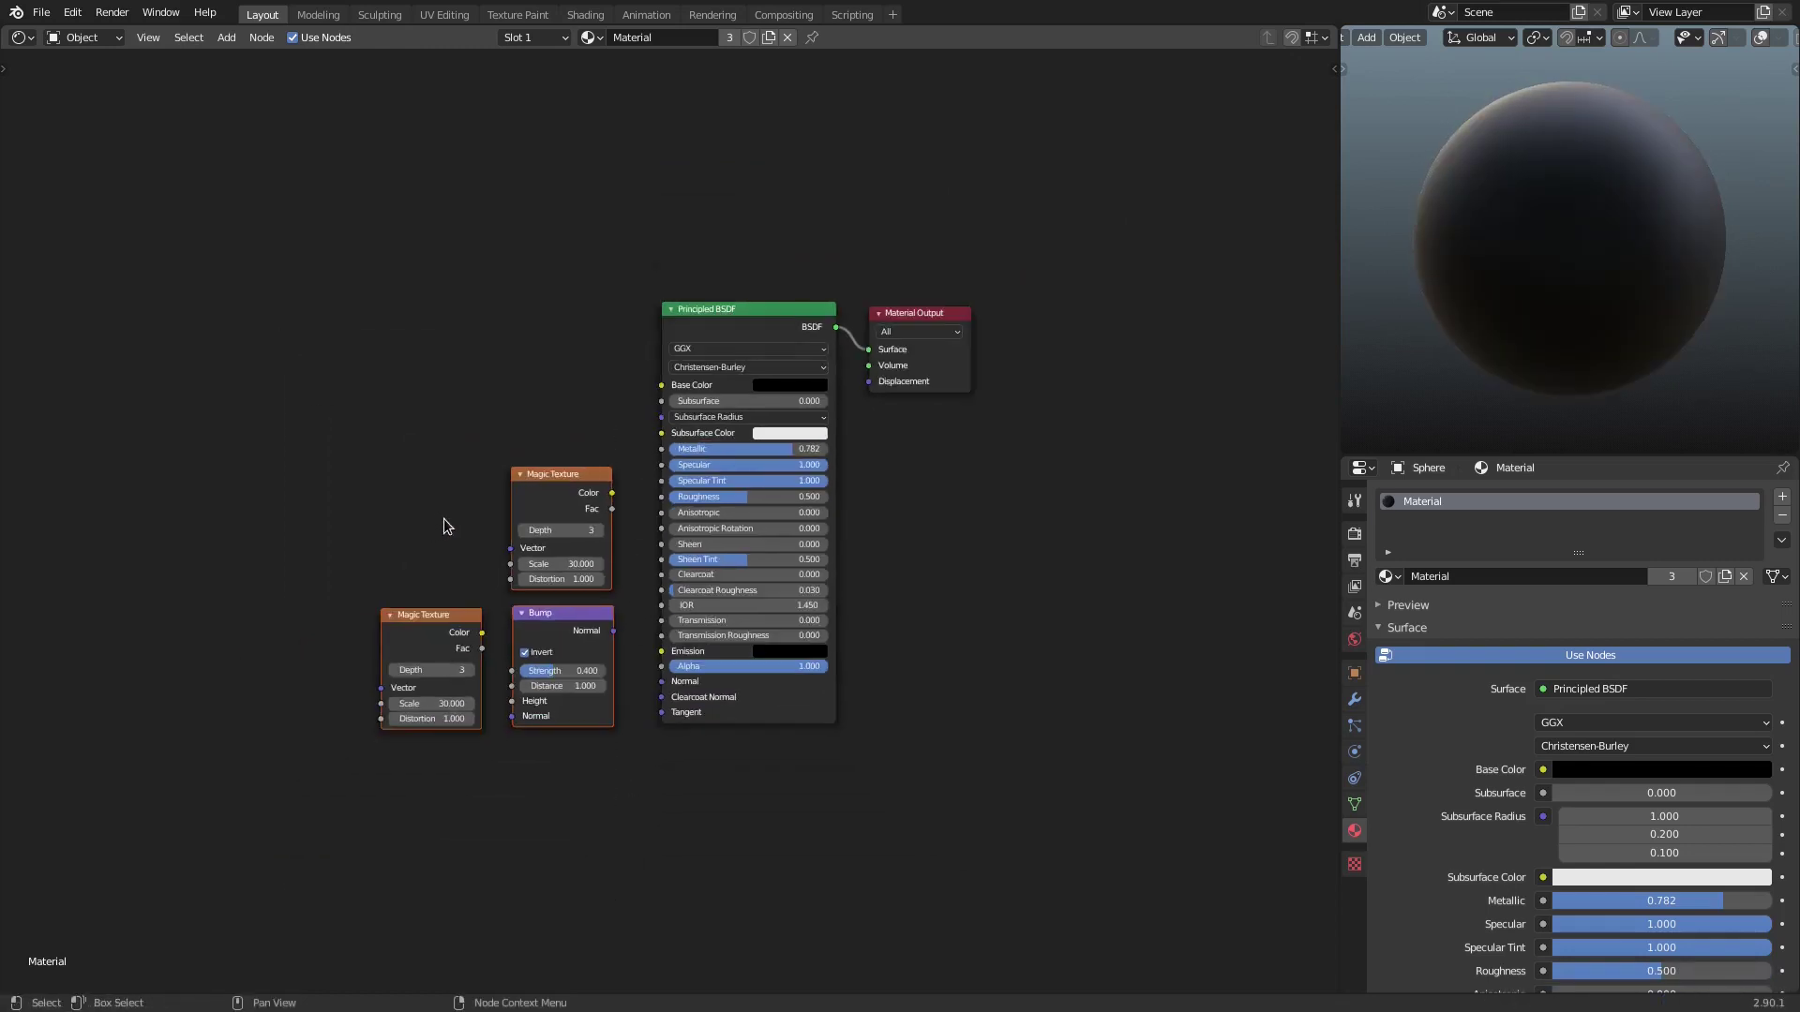
drag(555, 487, 556, 813)
scroll(572, 525, up, 2)
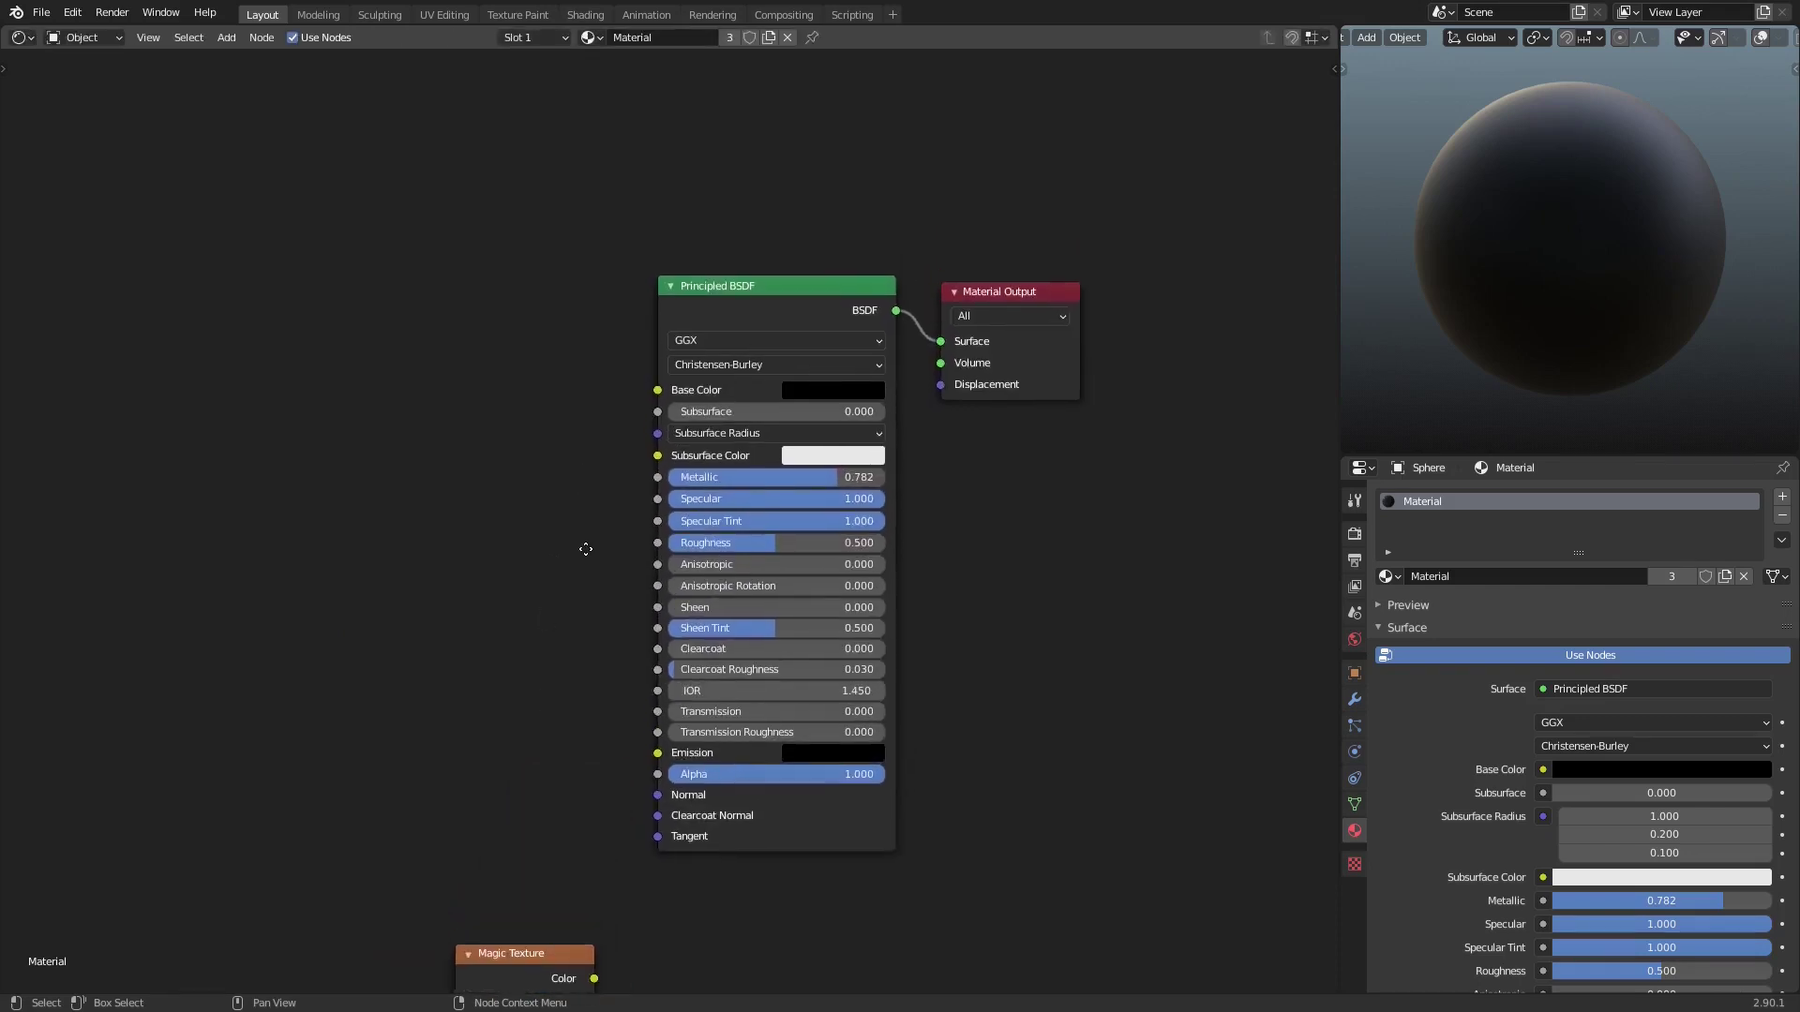
key(shift+a)
click(586, 571)
text(magic)
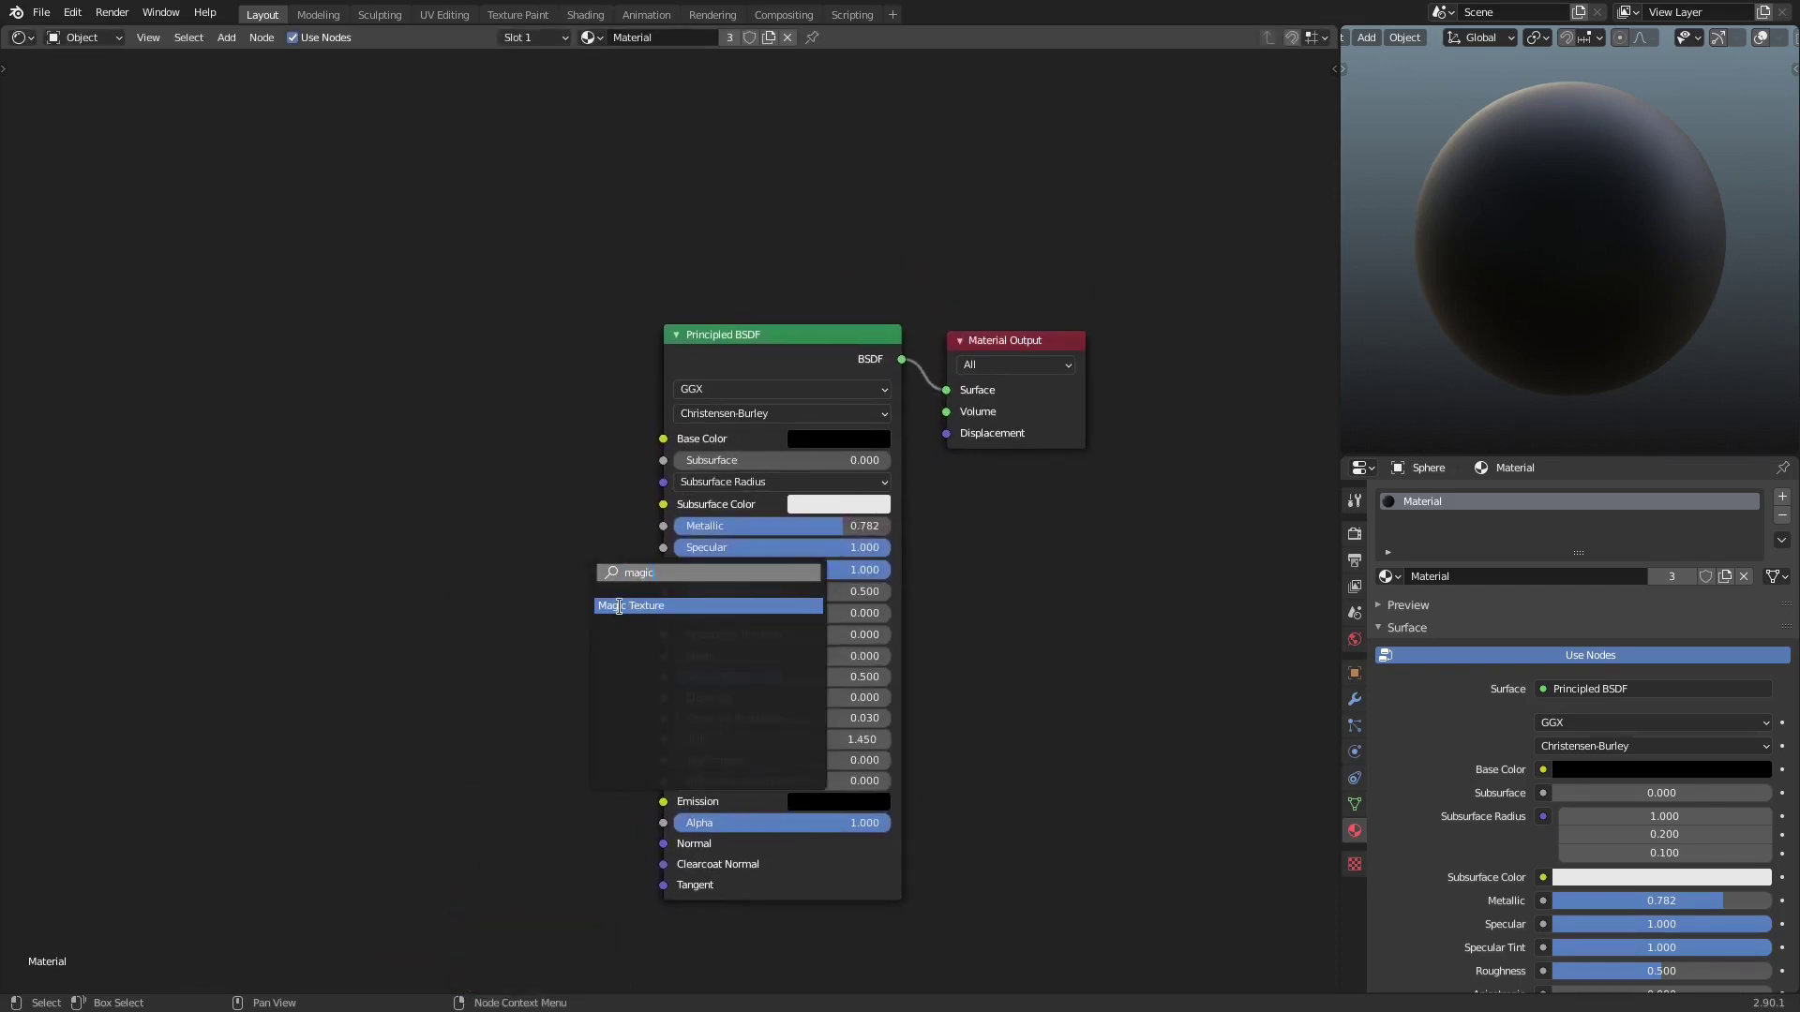
click(619, 606)
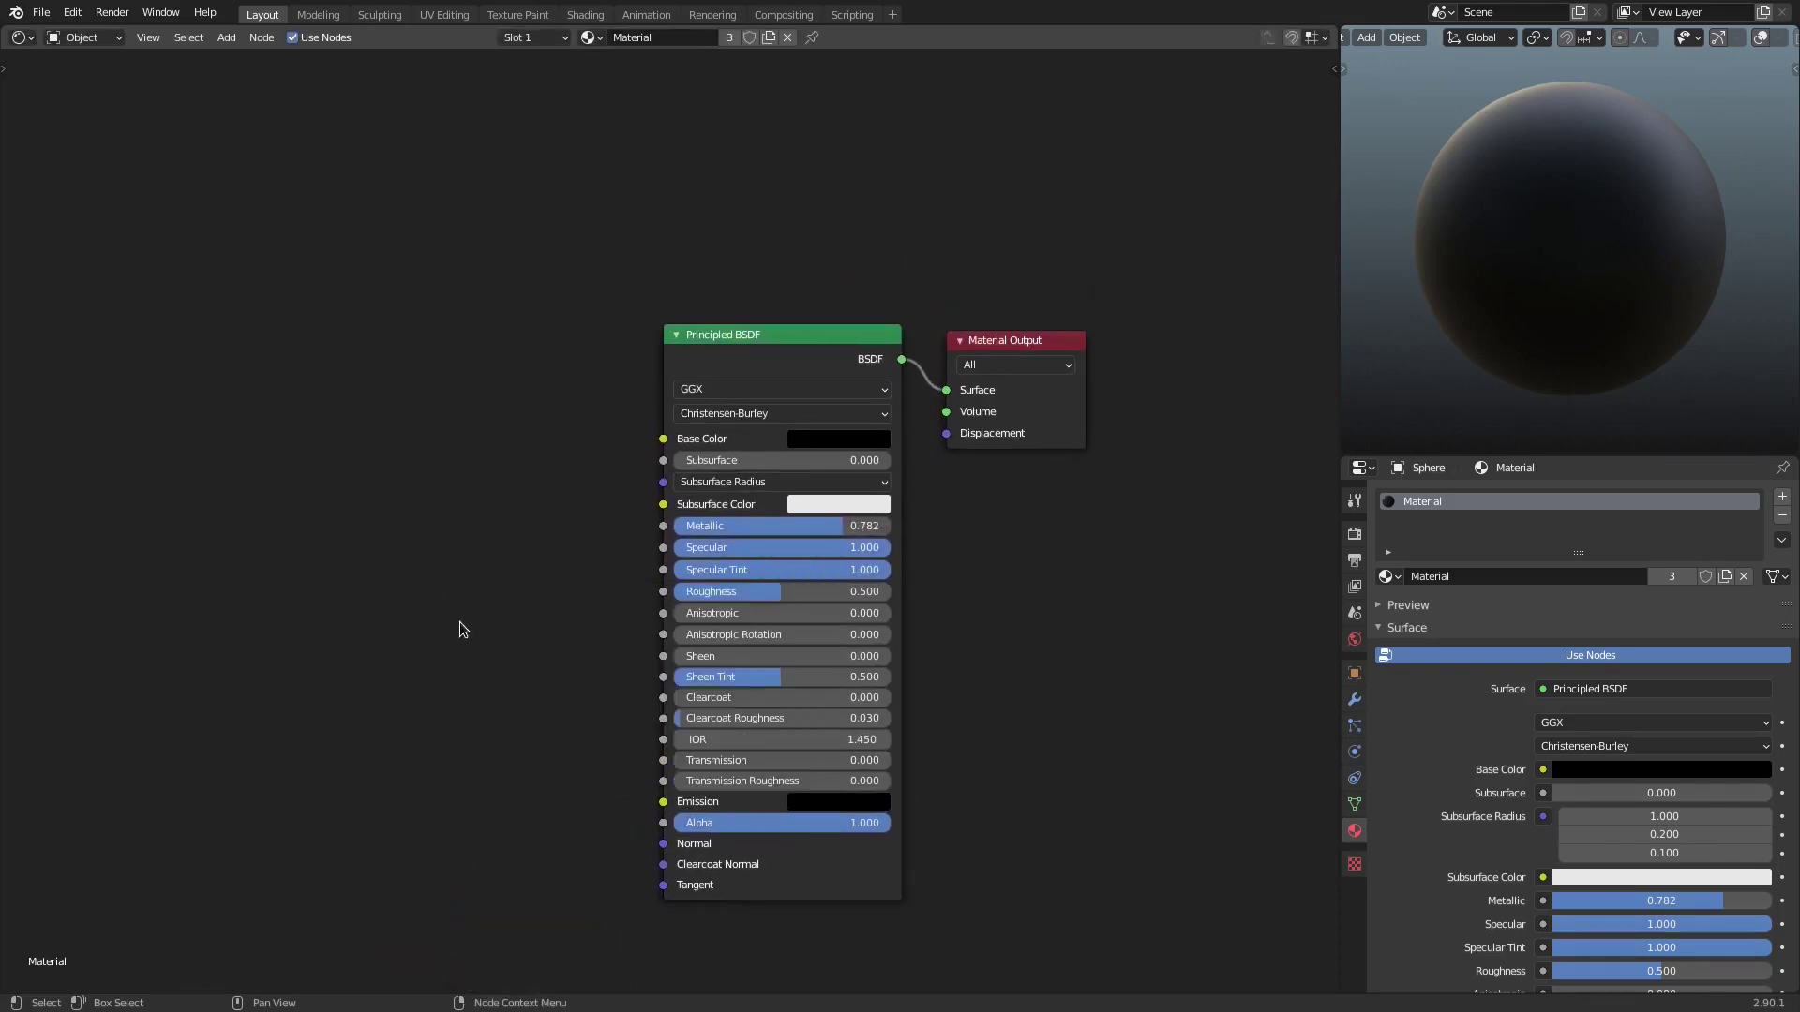
Bring one existing Magic Texture node back beside the Principled BSDF and connect its Color output to Roughness
click(559, 435)
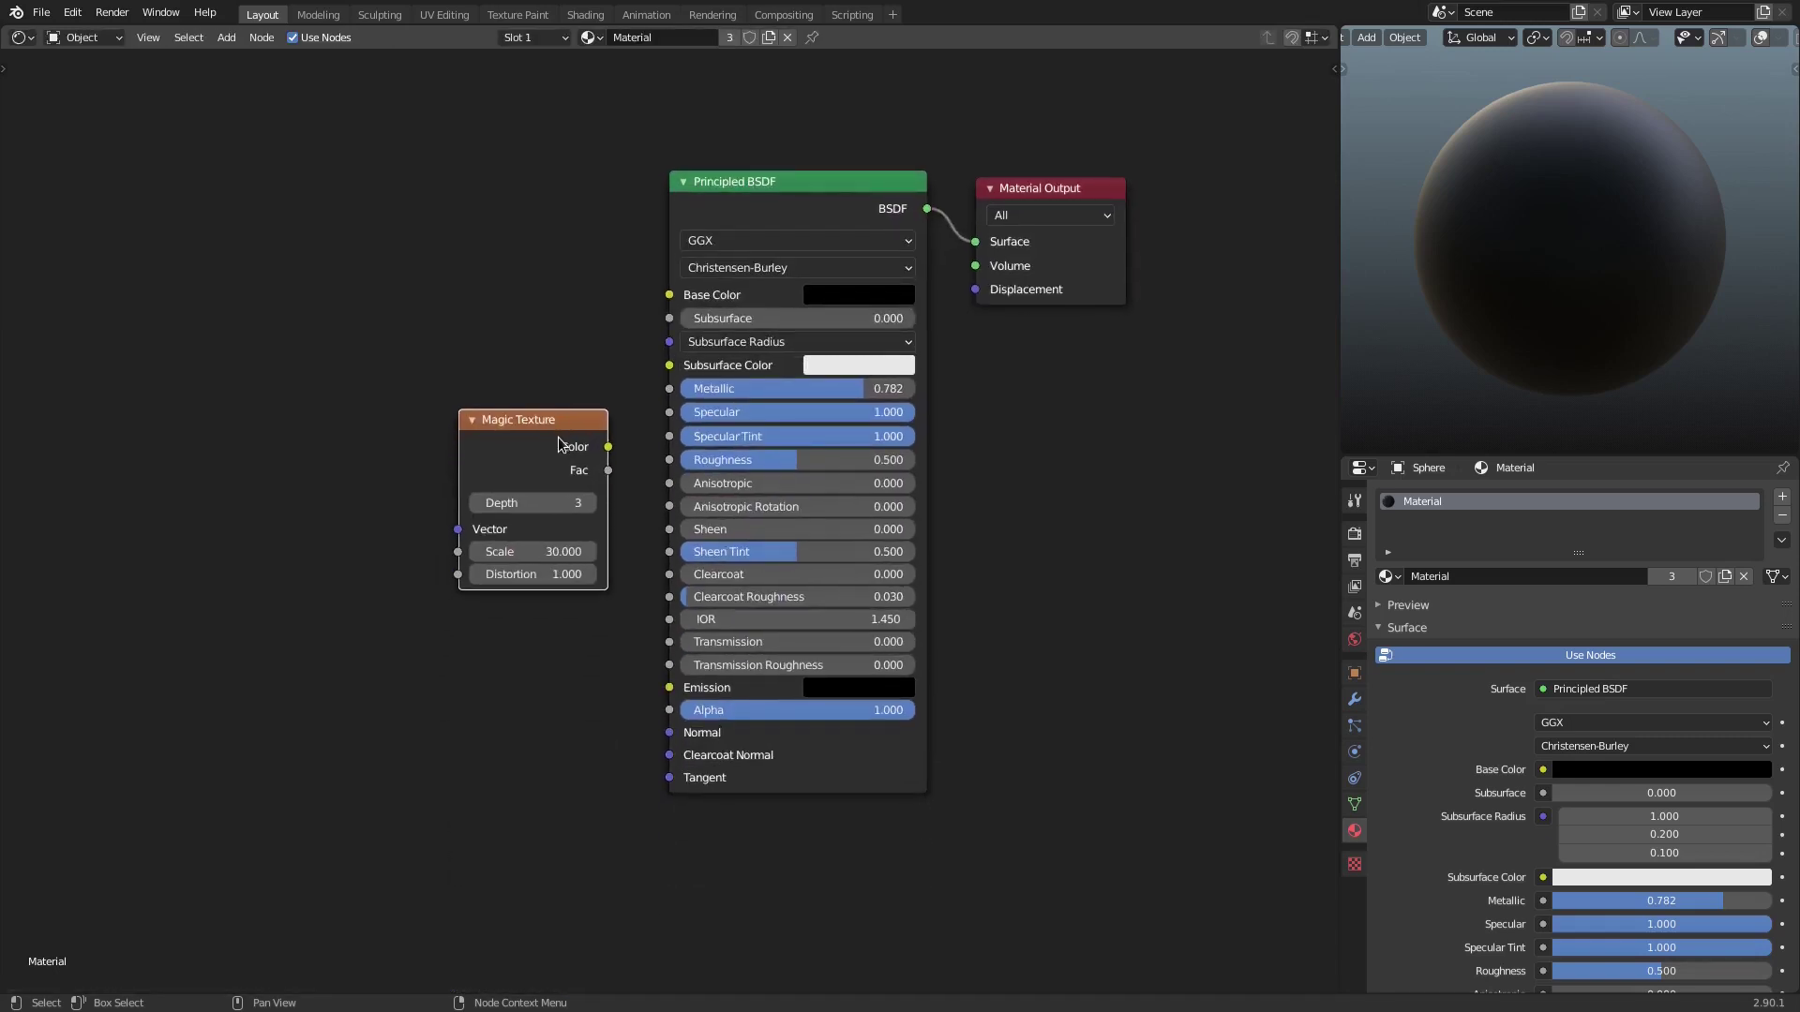
drag(614, 448, 670, 459)
middle_drag(1075, 513, 1083, 560)
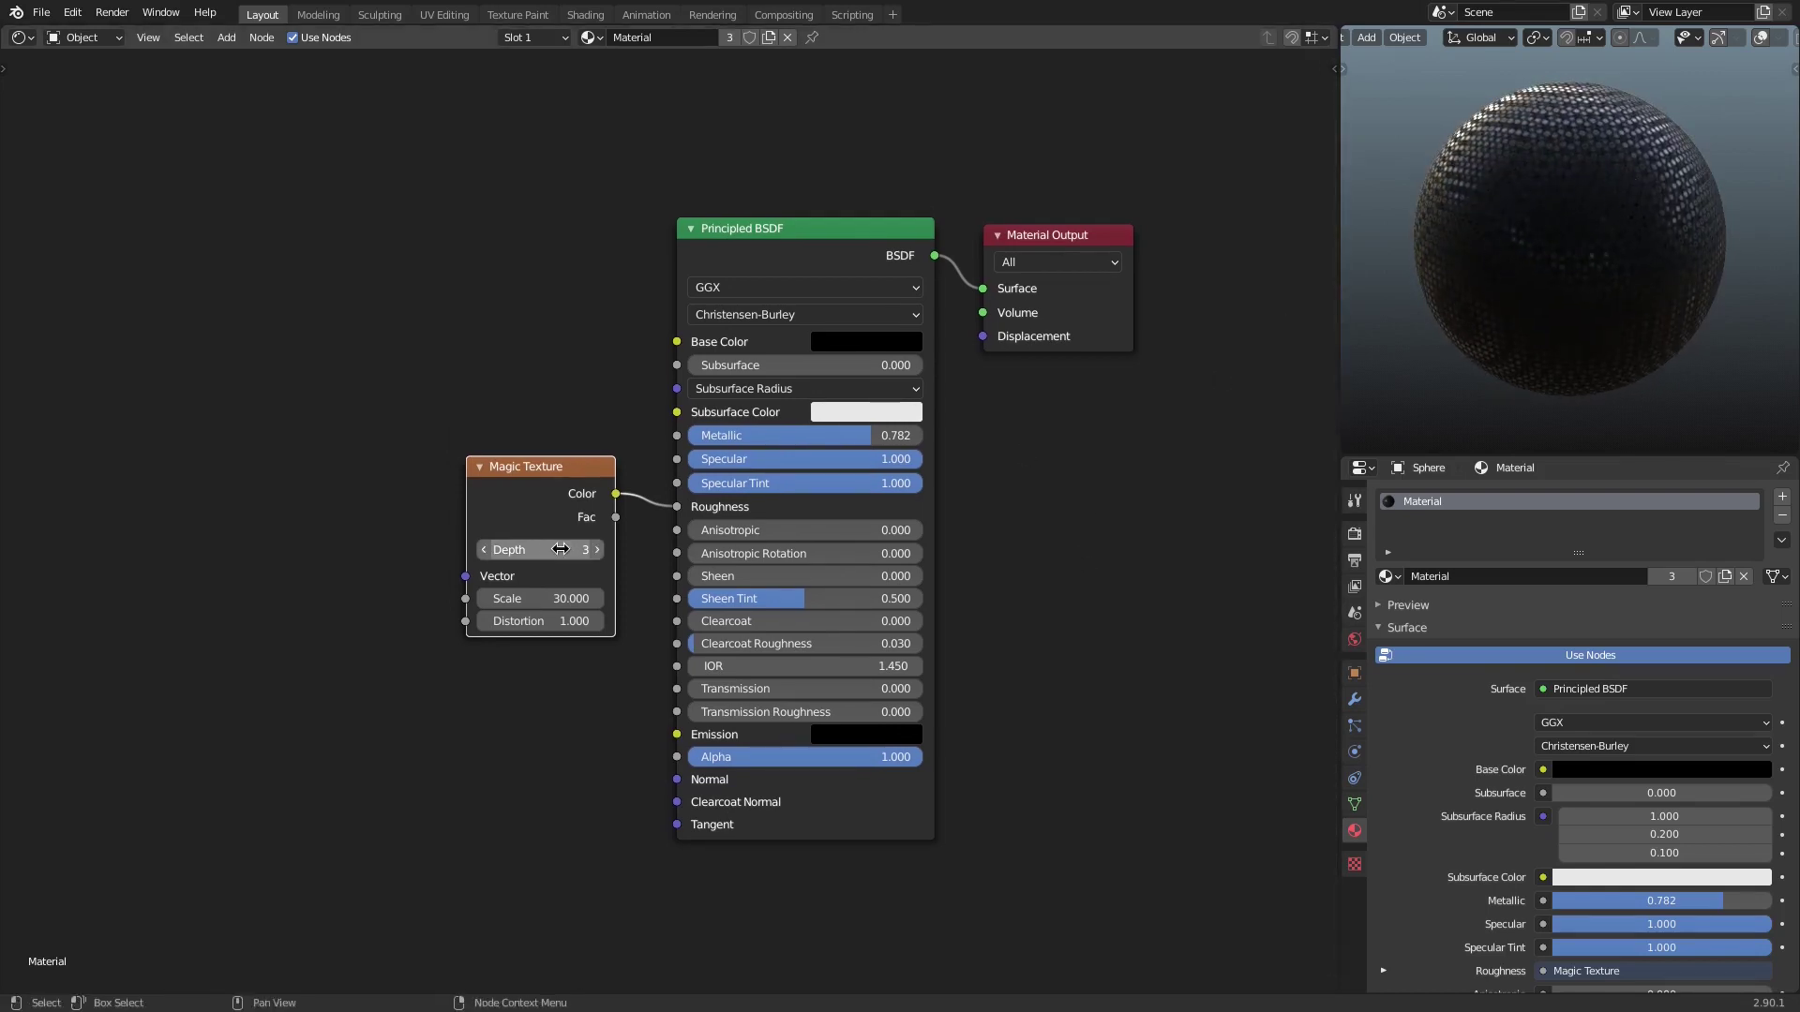
scroll(549, 550, up, 2)
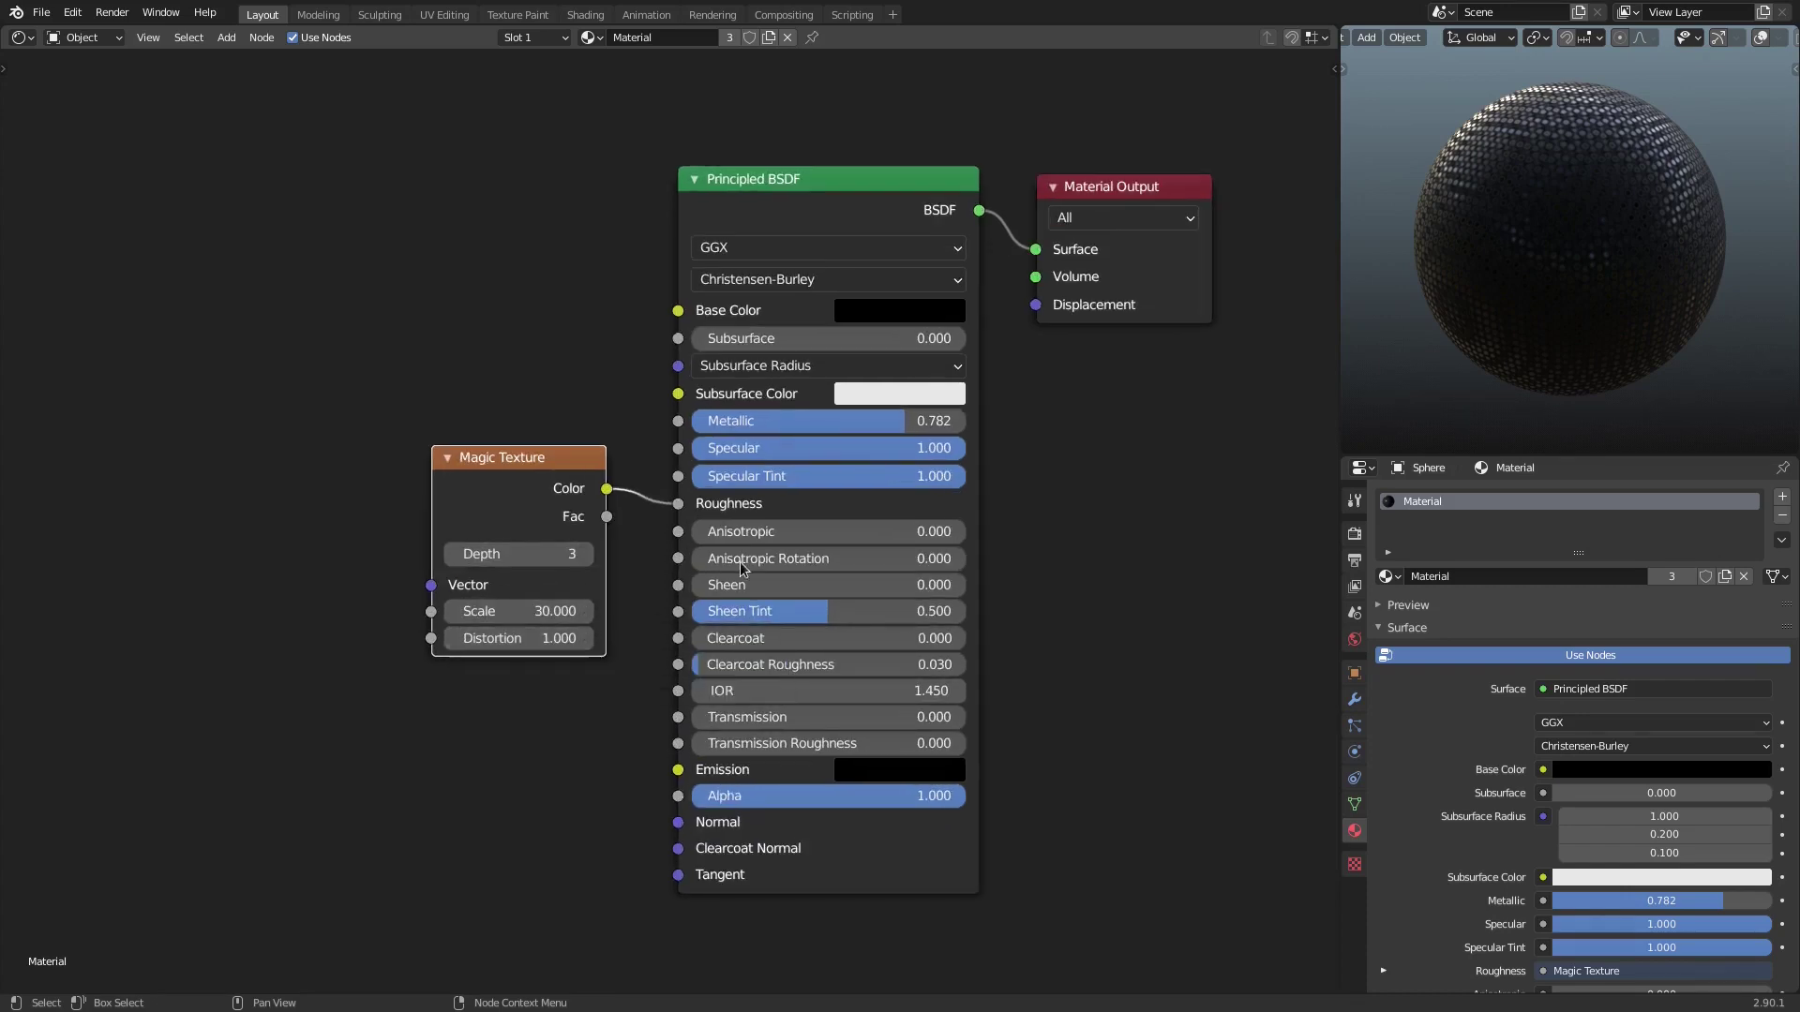
Bring the remaining Magic Texture and Bump nodes back up, placing them below the connected Magic Texture
scroll(1527, 187, up, 3)
middle_drag(1528, 188, 1444, 217)
scroll(572, 635, down, 3)
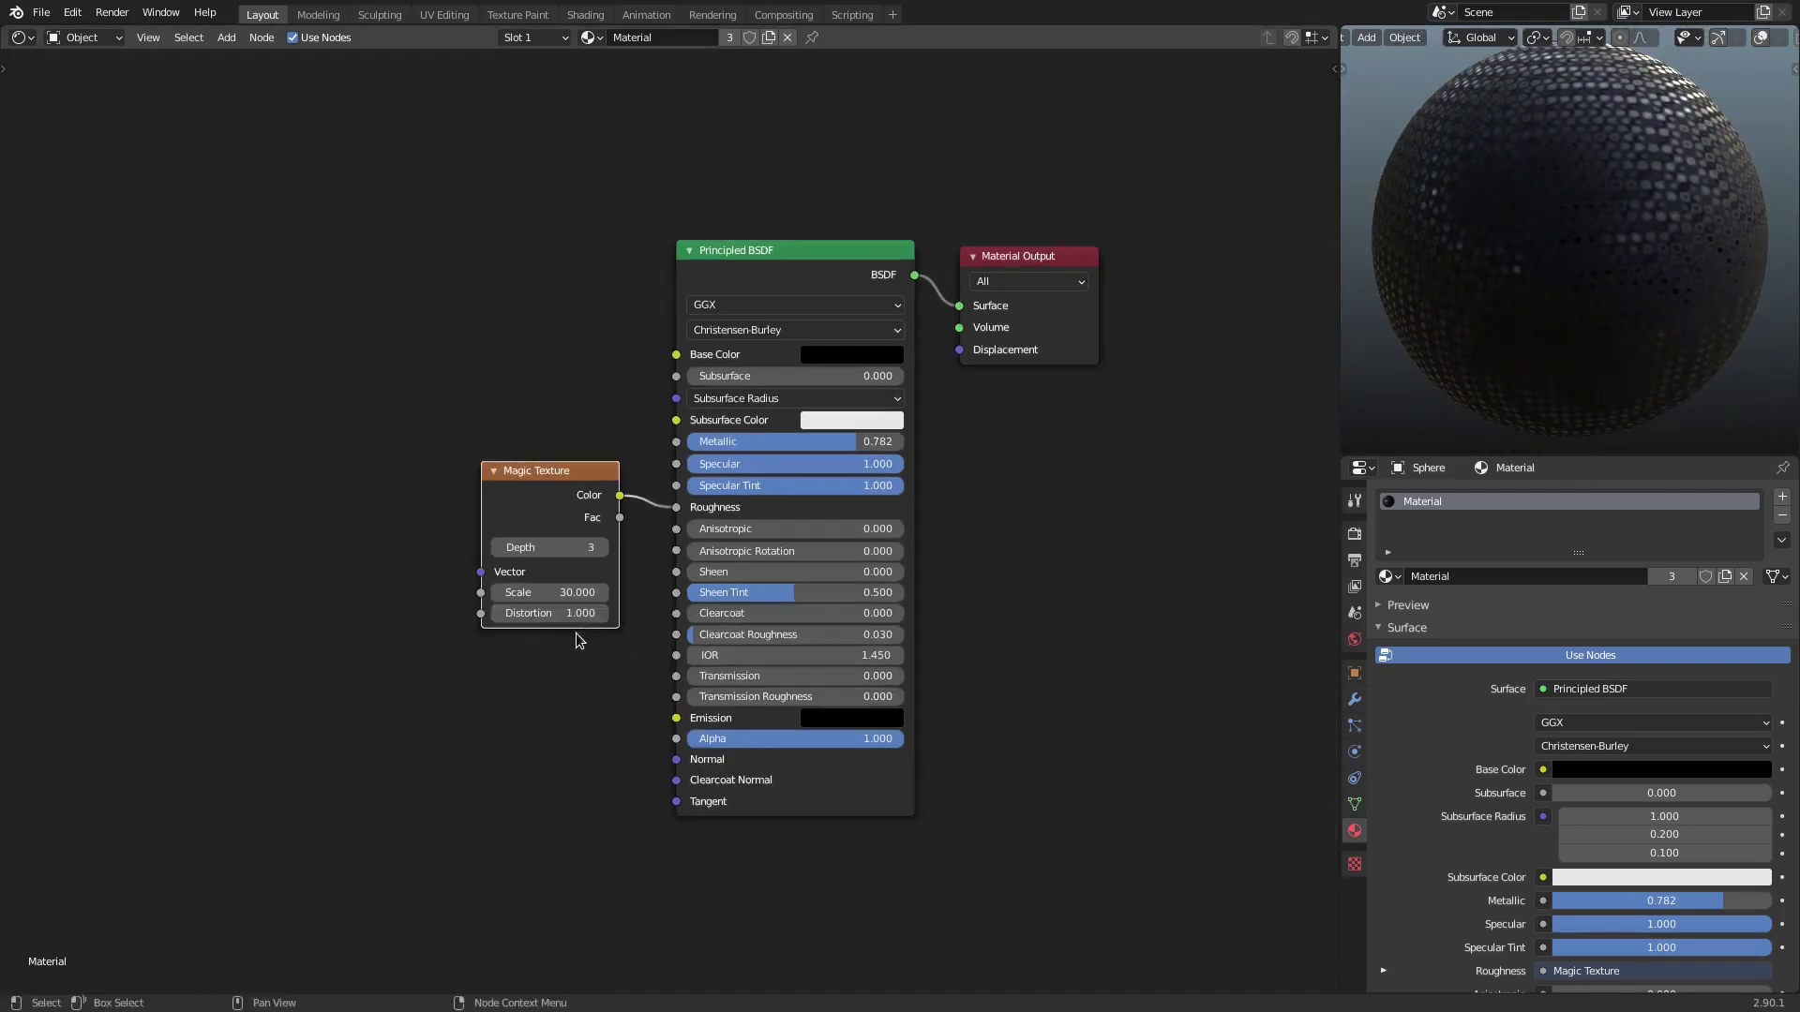
middle_drag(572, 635, 643, 469)
drag(694, 817, 447, 516)
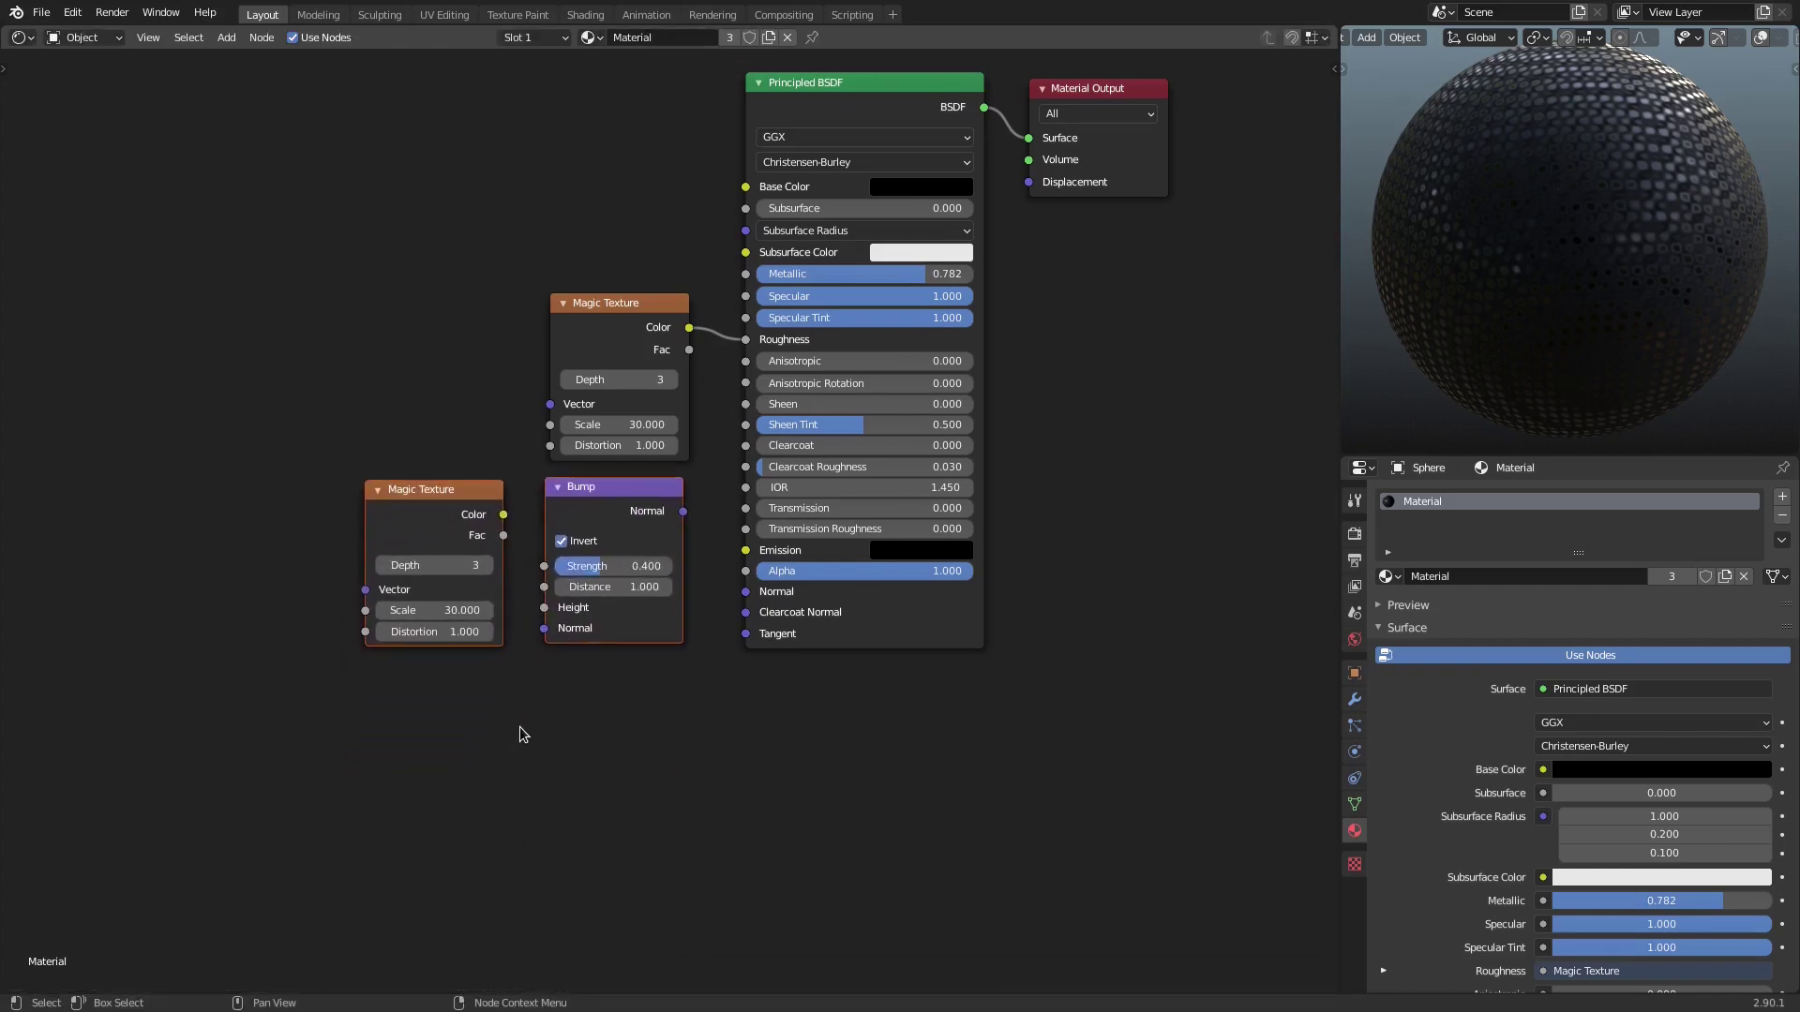
key(shift+a)
click(529, 727)
text(bump)
click(597, 756)
Connect the Bump node's Normal output to the Normal input of the Principled BSDF
scroll(635, 538, up, 3)
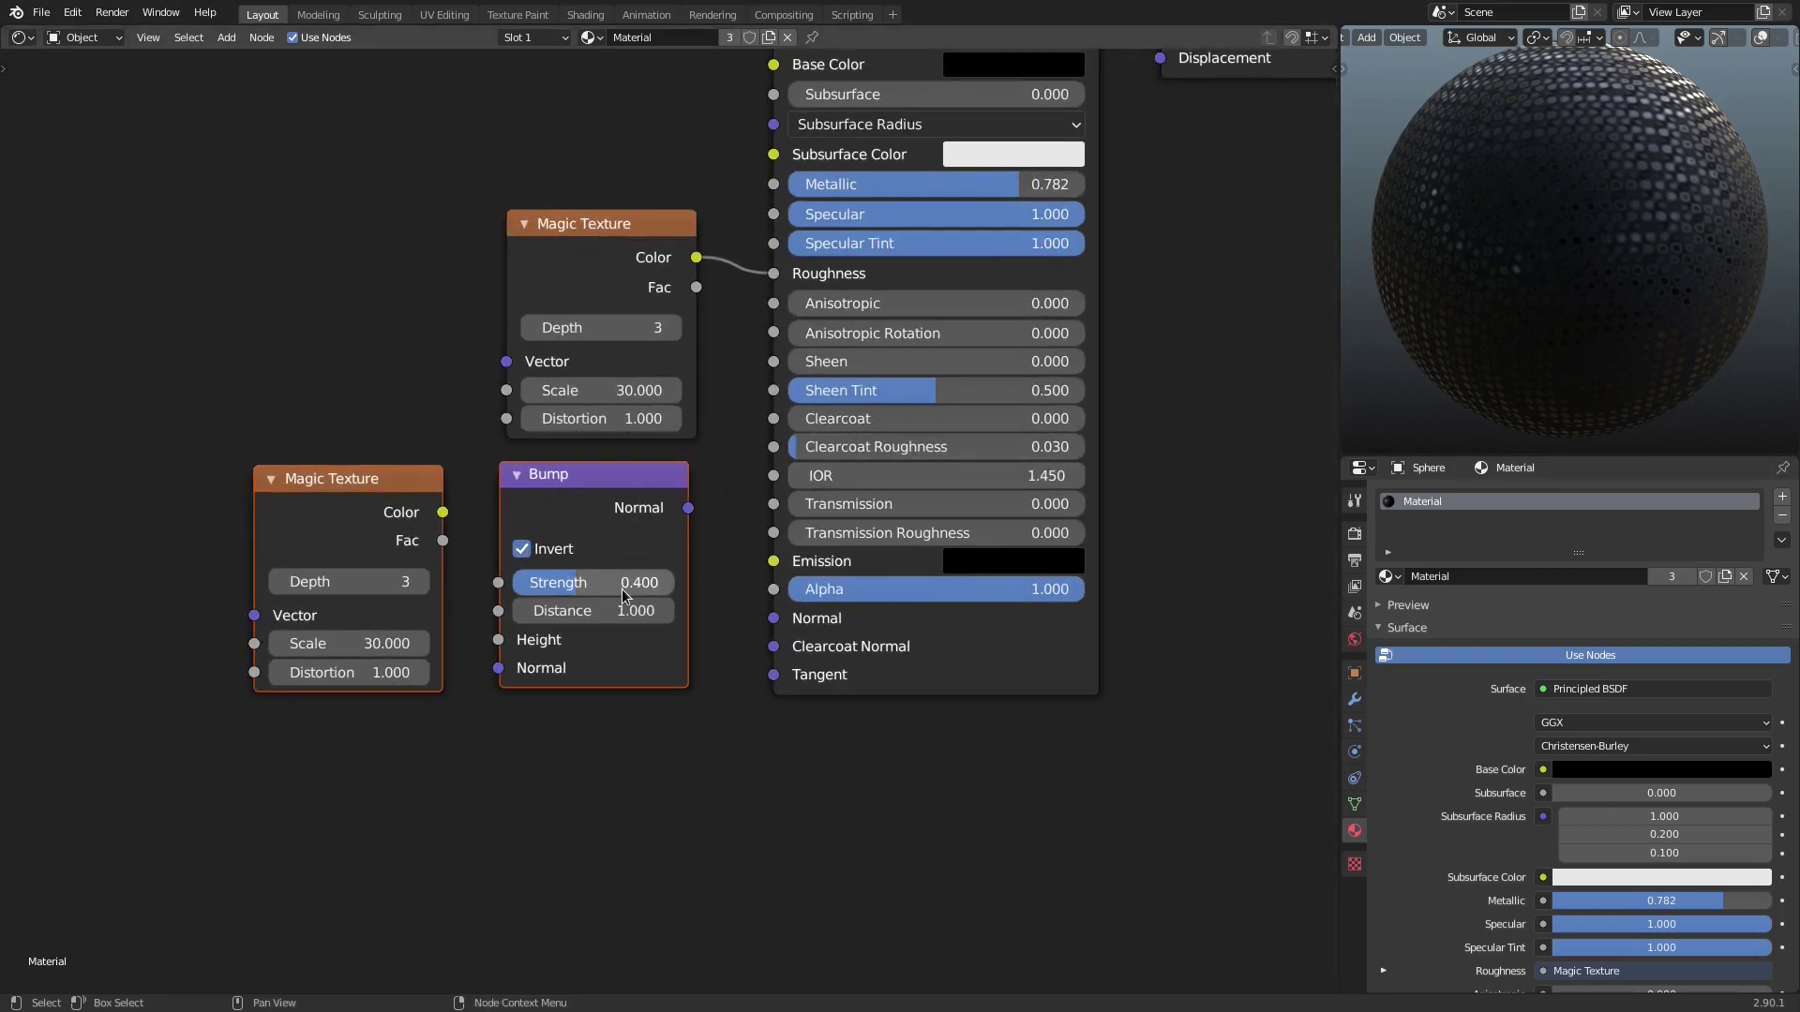
drag(689, 511, 774, 619)
scroll(1114, 439, down, 1)
middle_drag(1114, 439, 1115, 577)
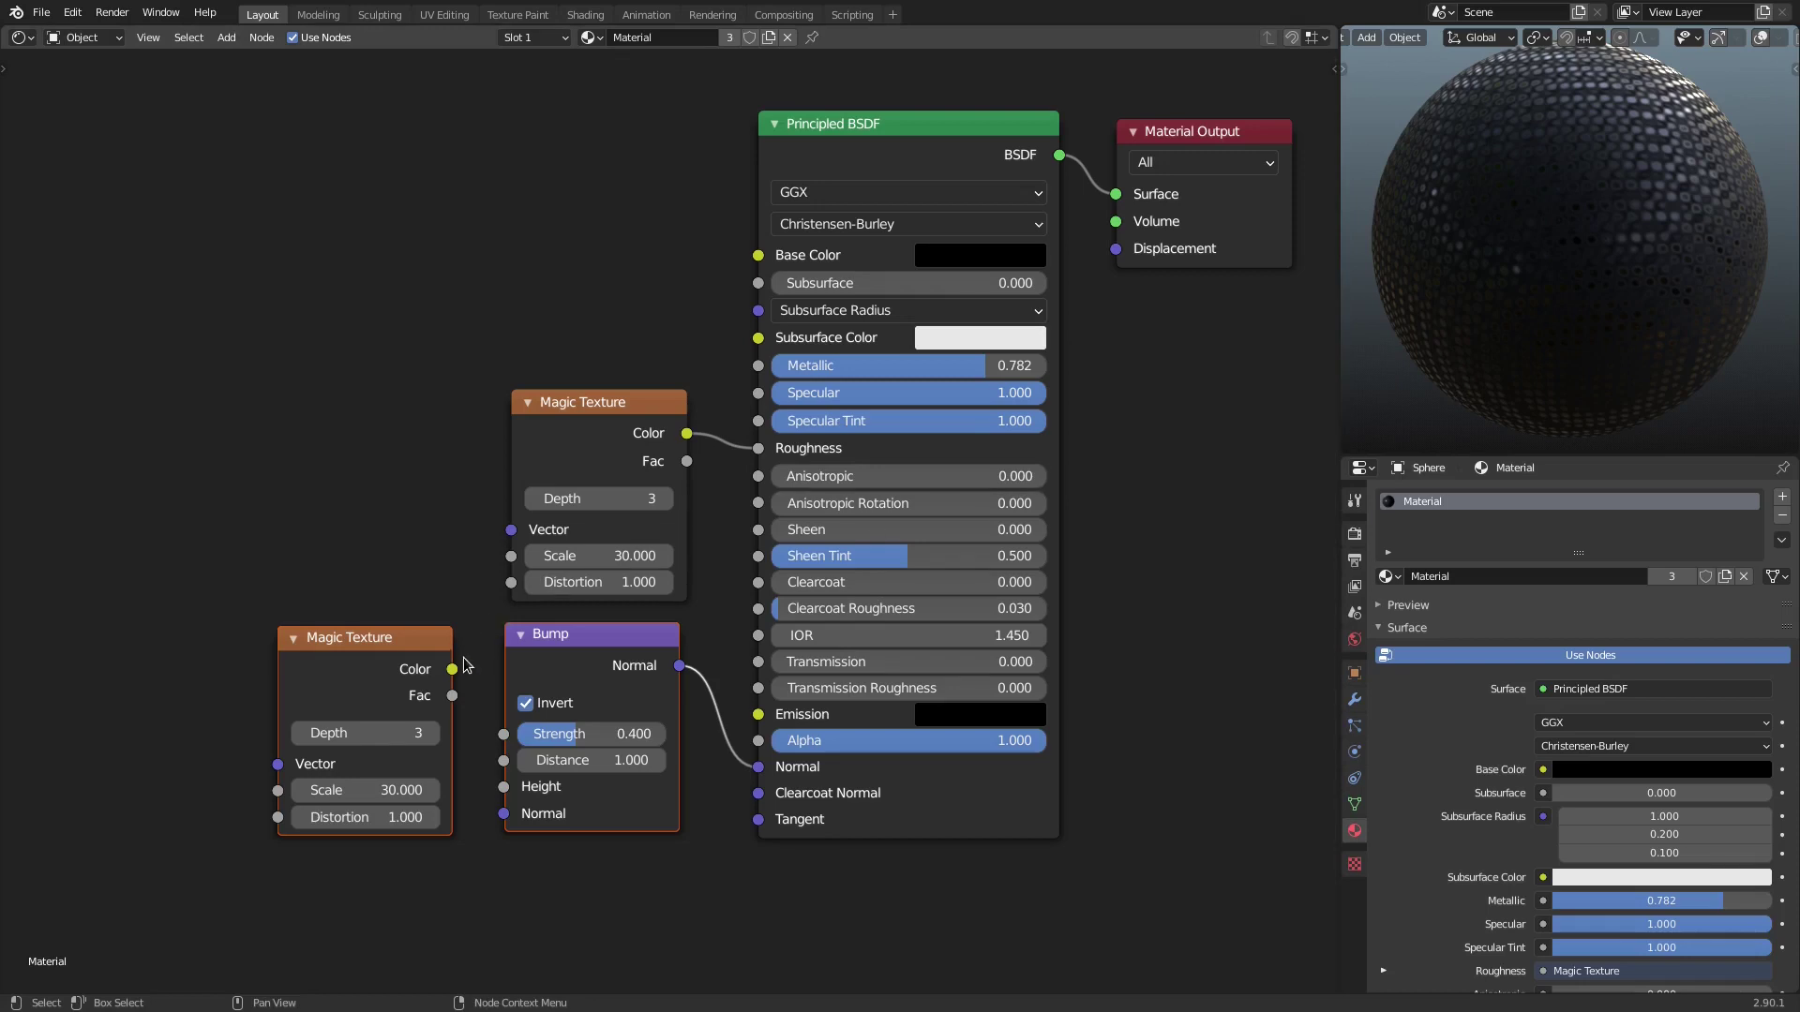
Connect the lower Magic Texture's Color output to the Bump node's Height input and check the sphere
click(616, 434)
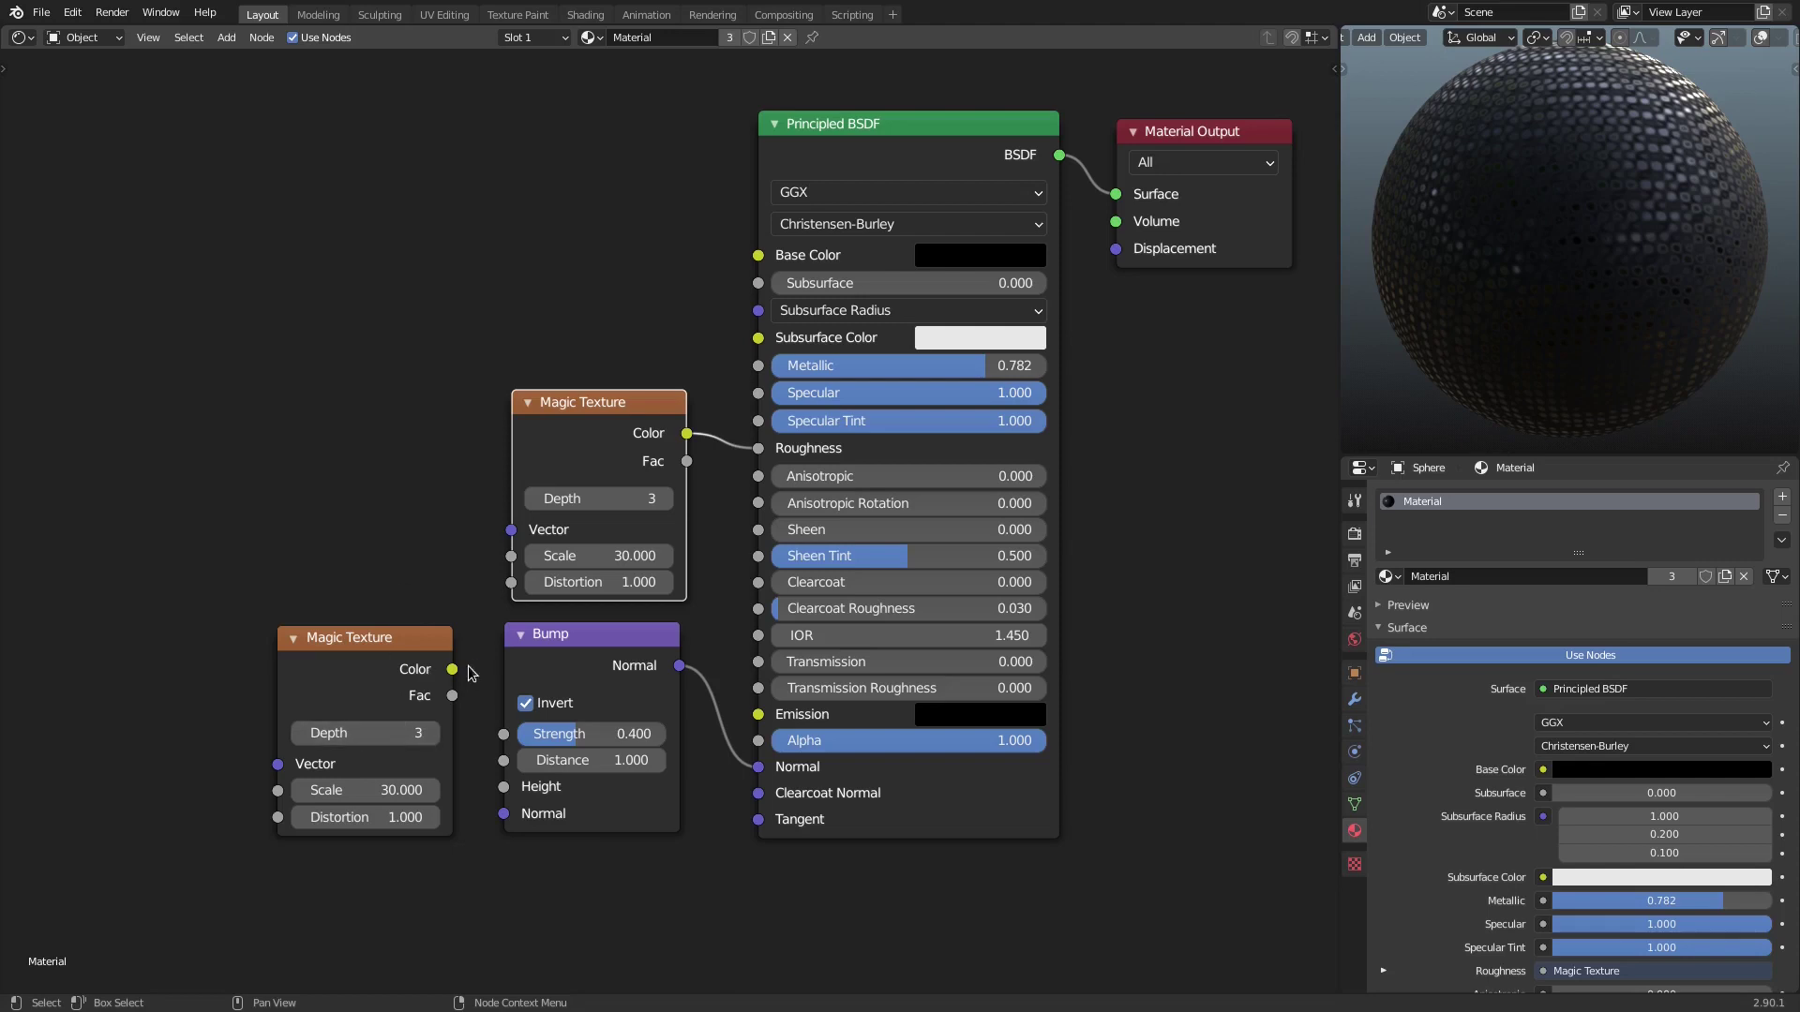
drag(453, 669, 505, 787)
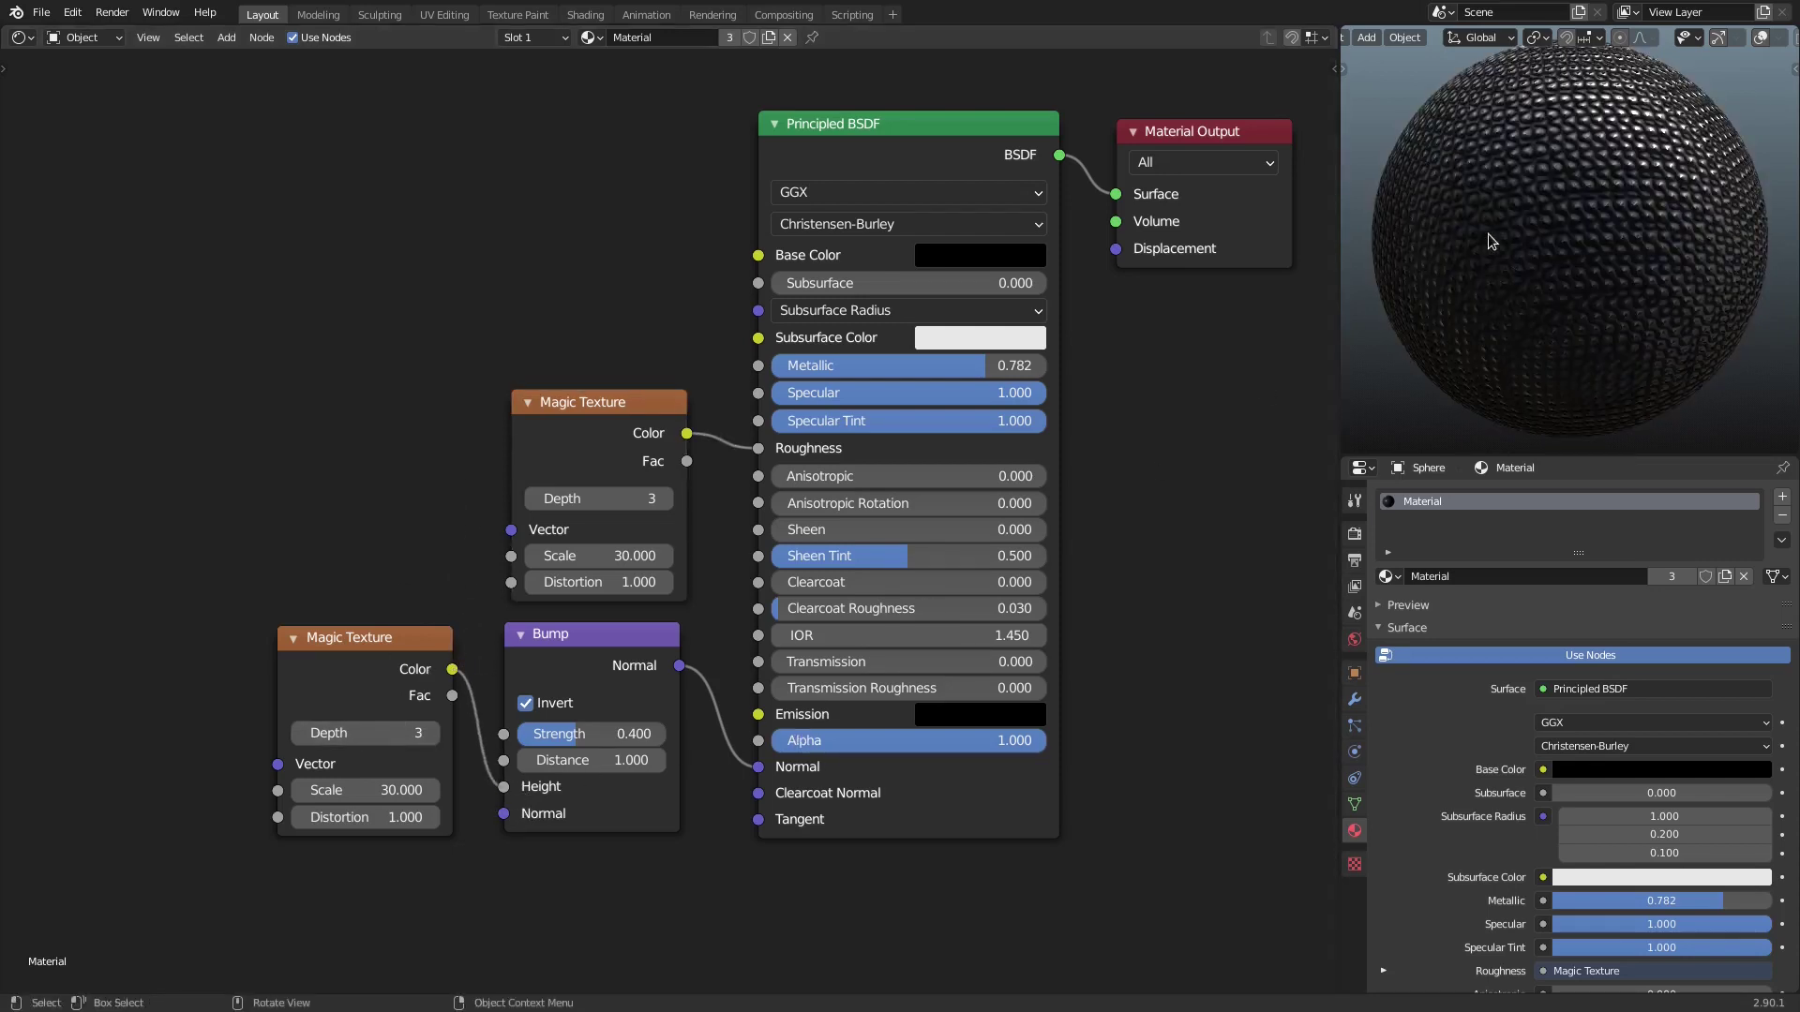
middle_drag(1454, 225, 1558, 221)
scroll(1558, 221, down, 2)
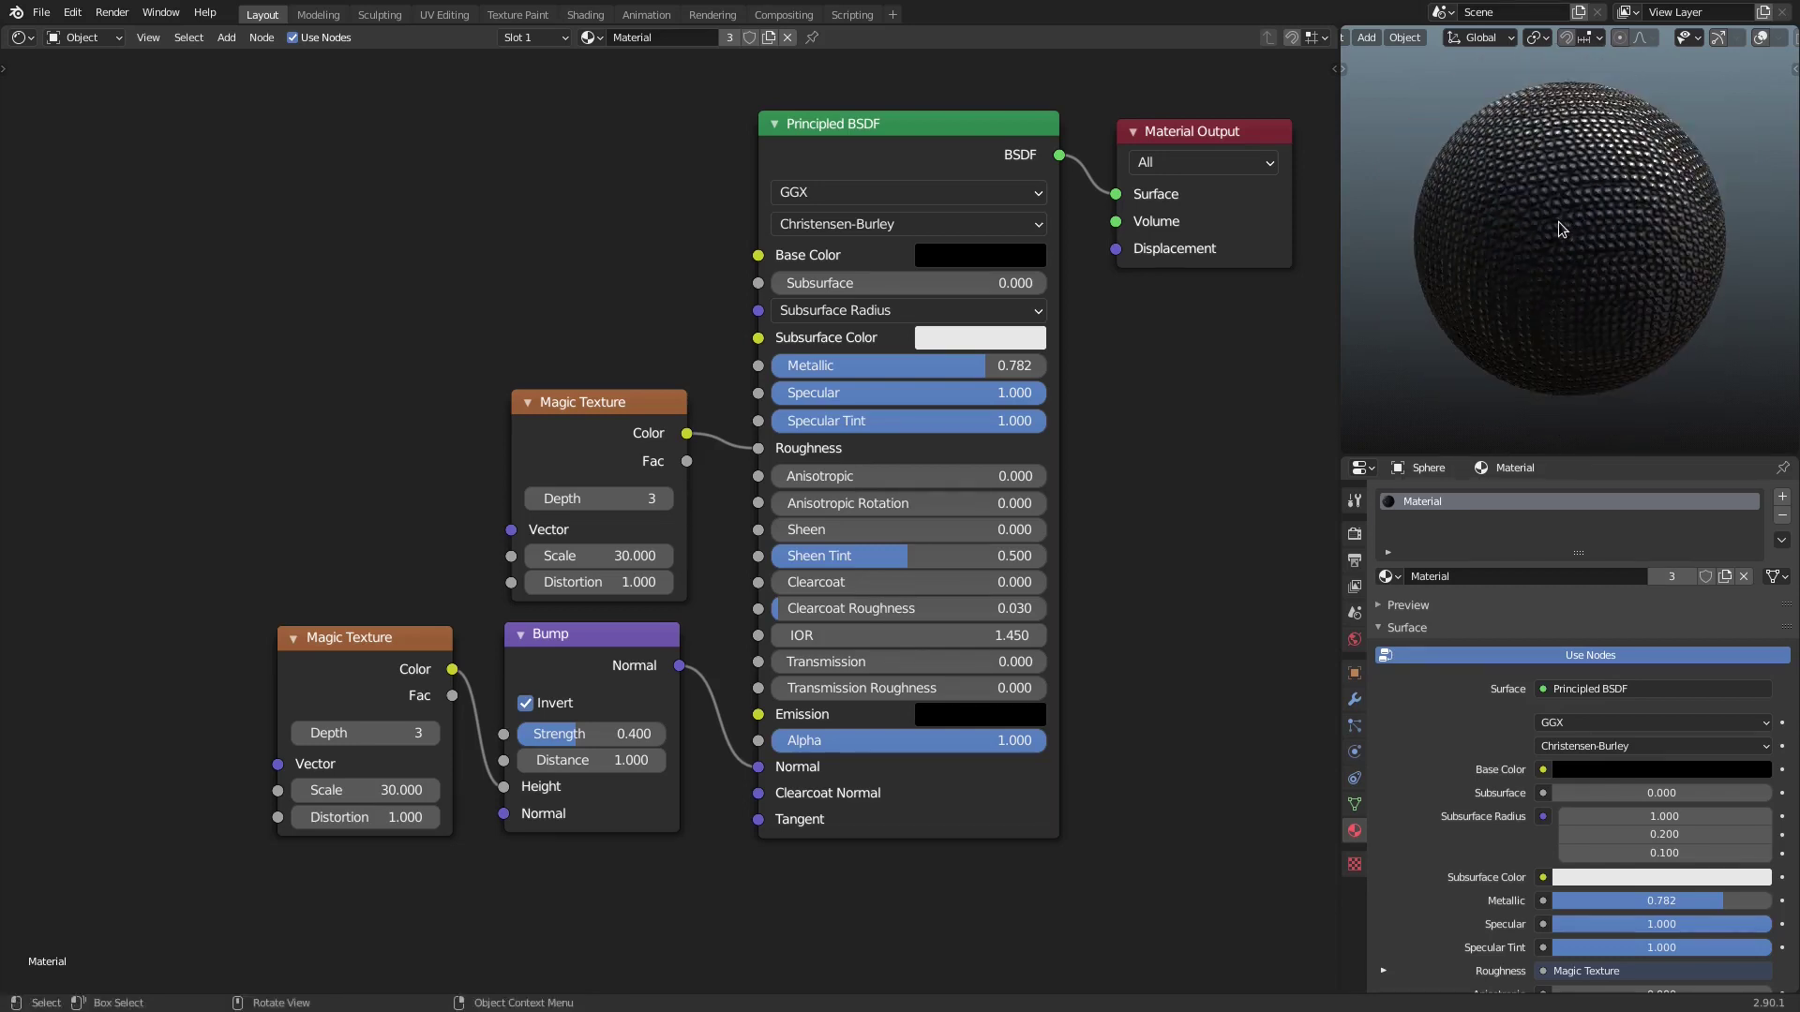
Set the Scale of both Magic Texture nodes to 20, starting with the one feeding the Bump node
click(372, 790)
text(20)
key(Return)
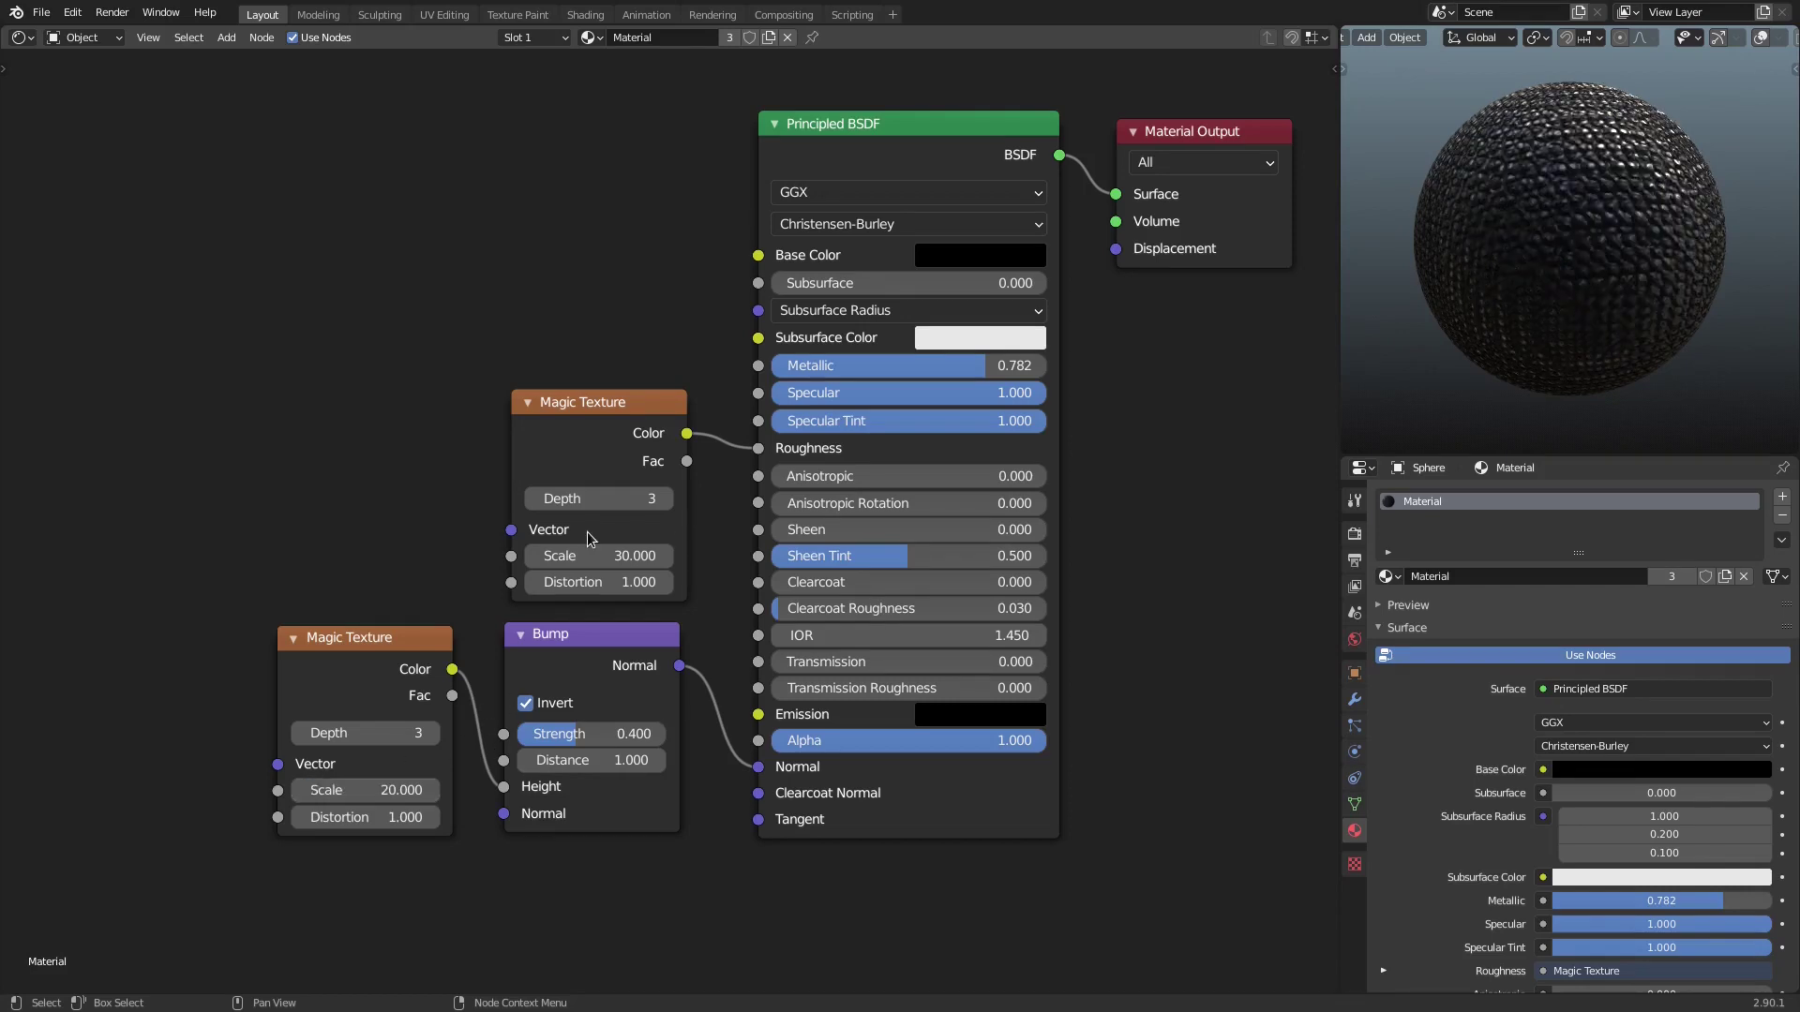
scroll(1527, 206, up, 2)
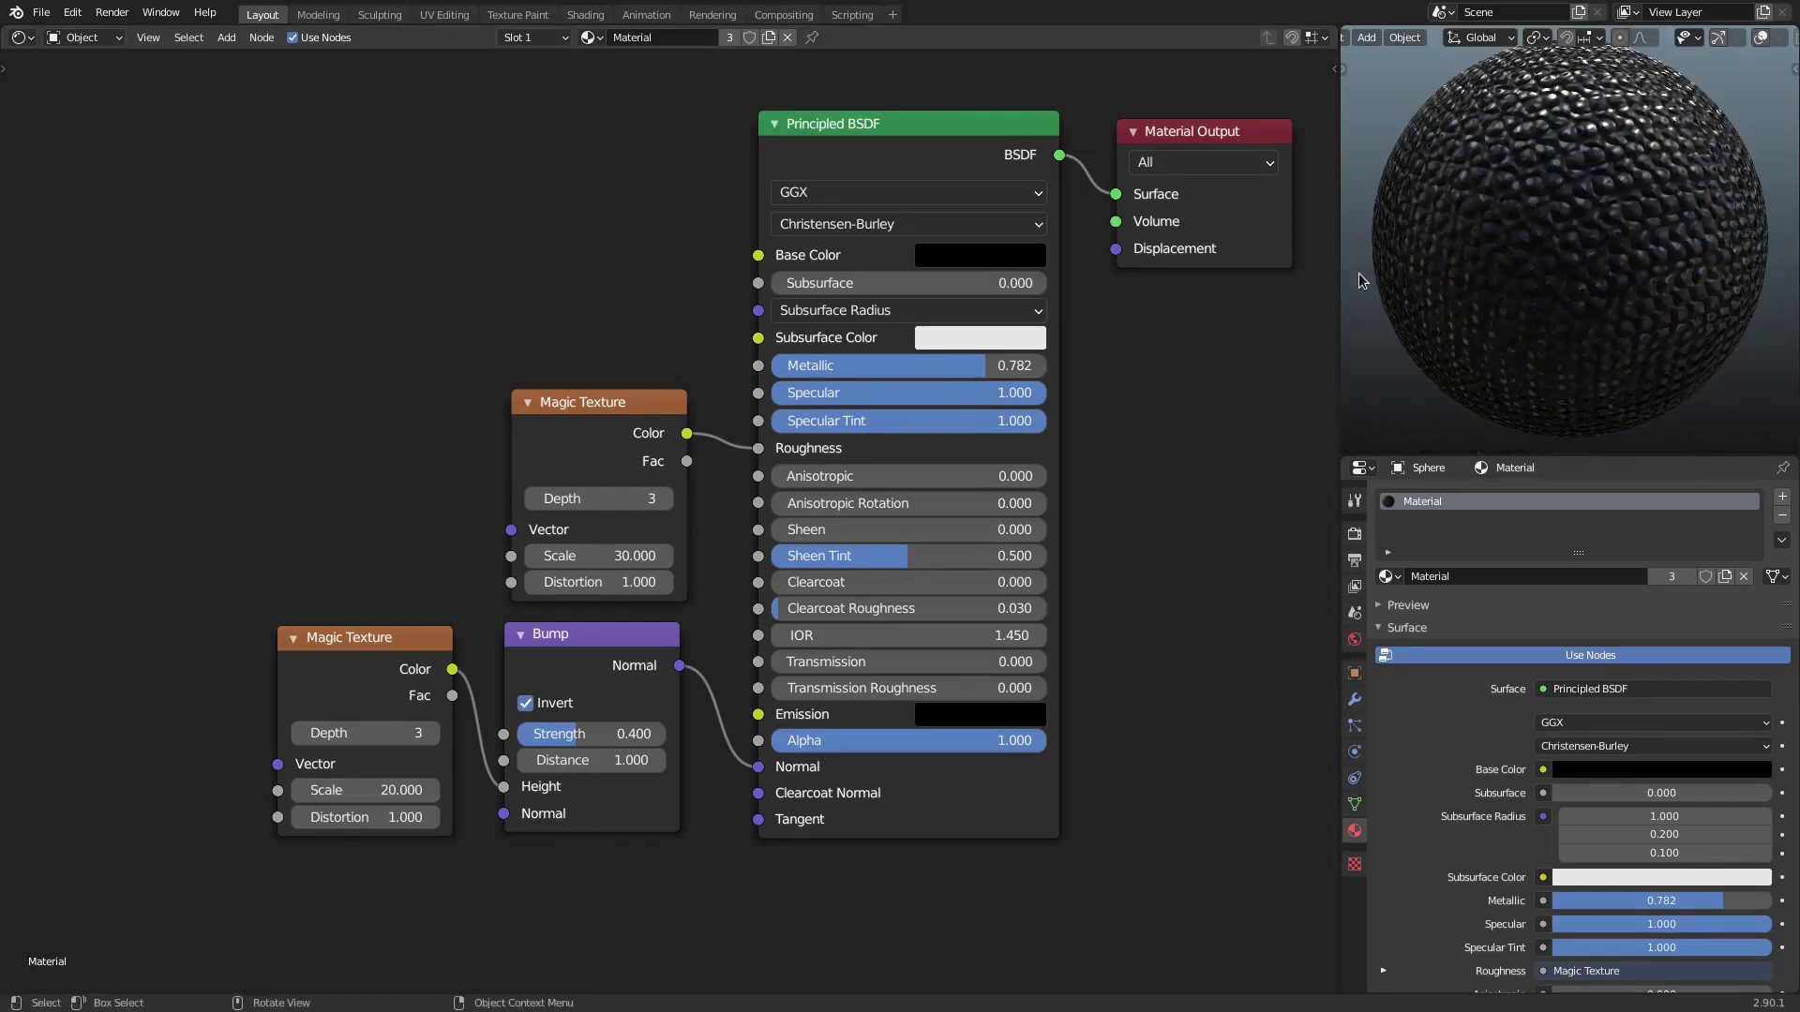
click(598, 549)
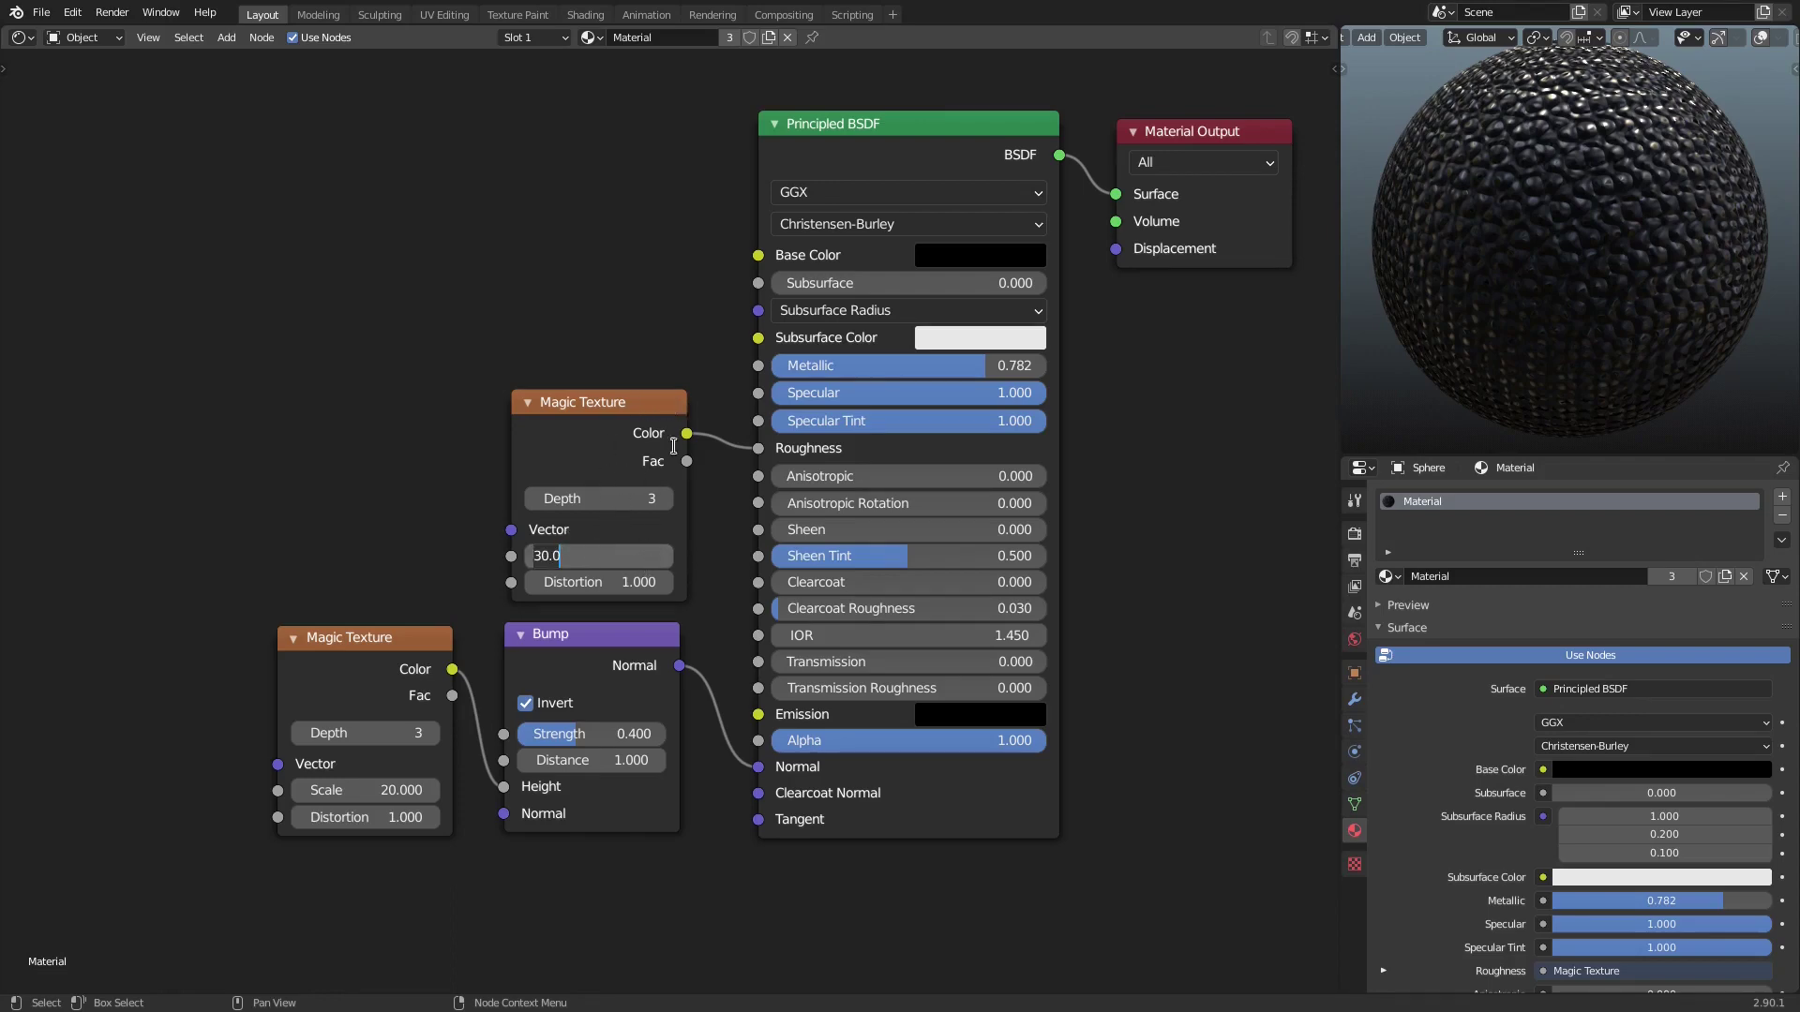
key(Return)
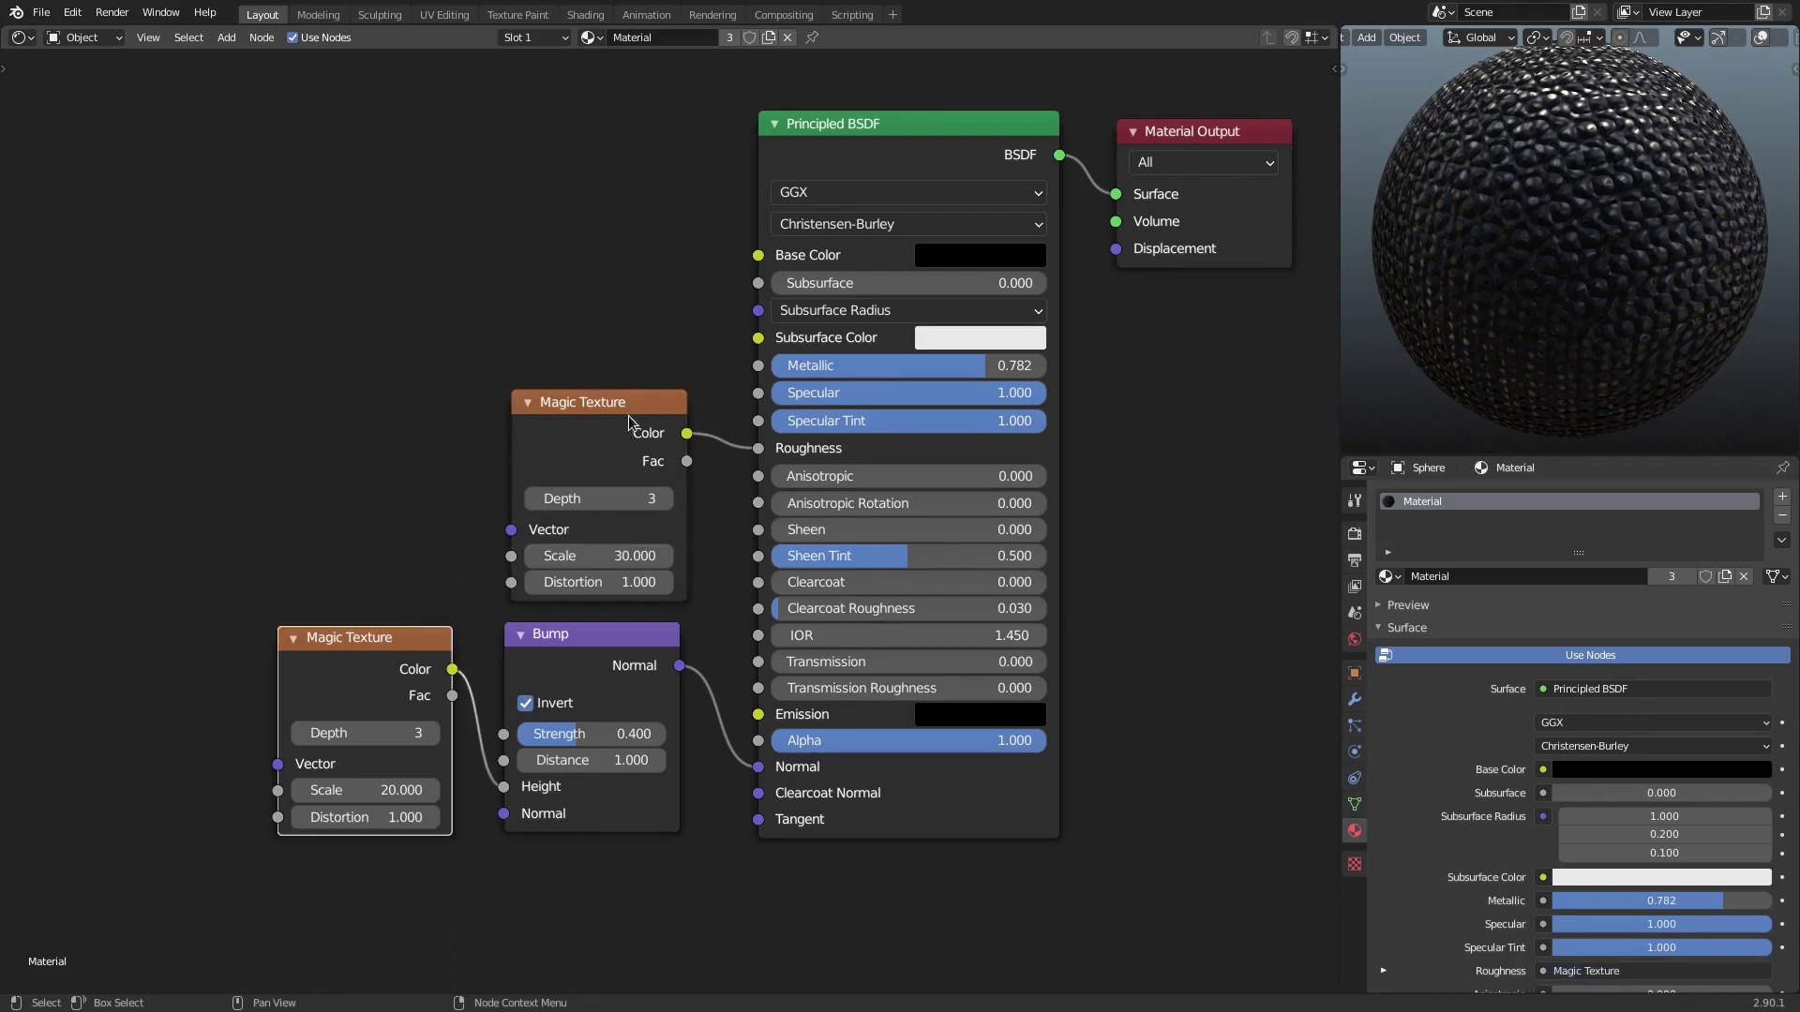
click(613, 544)
text(2)
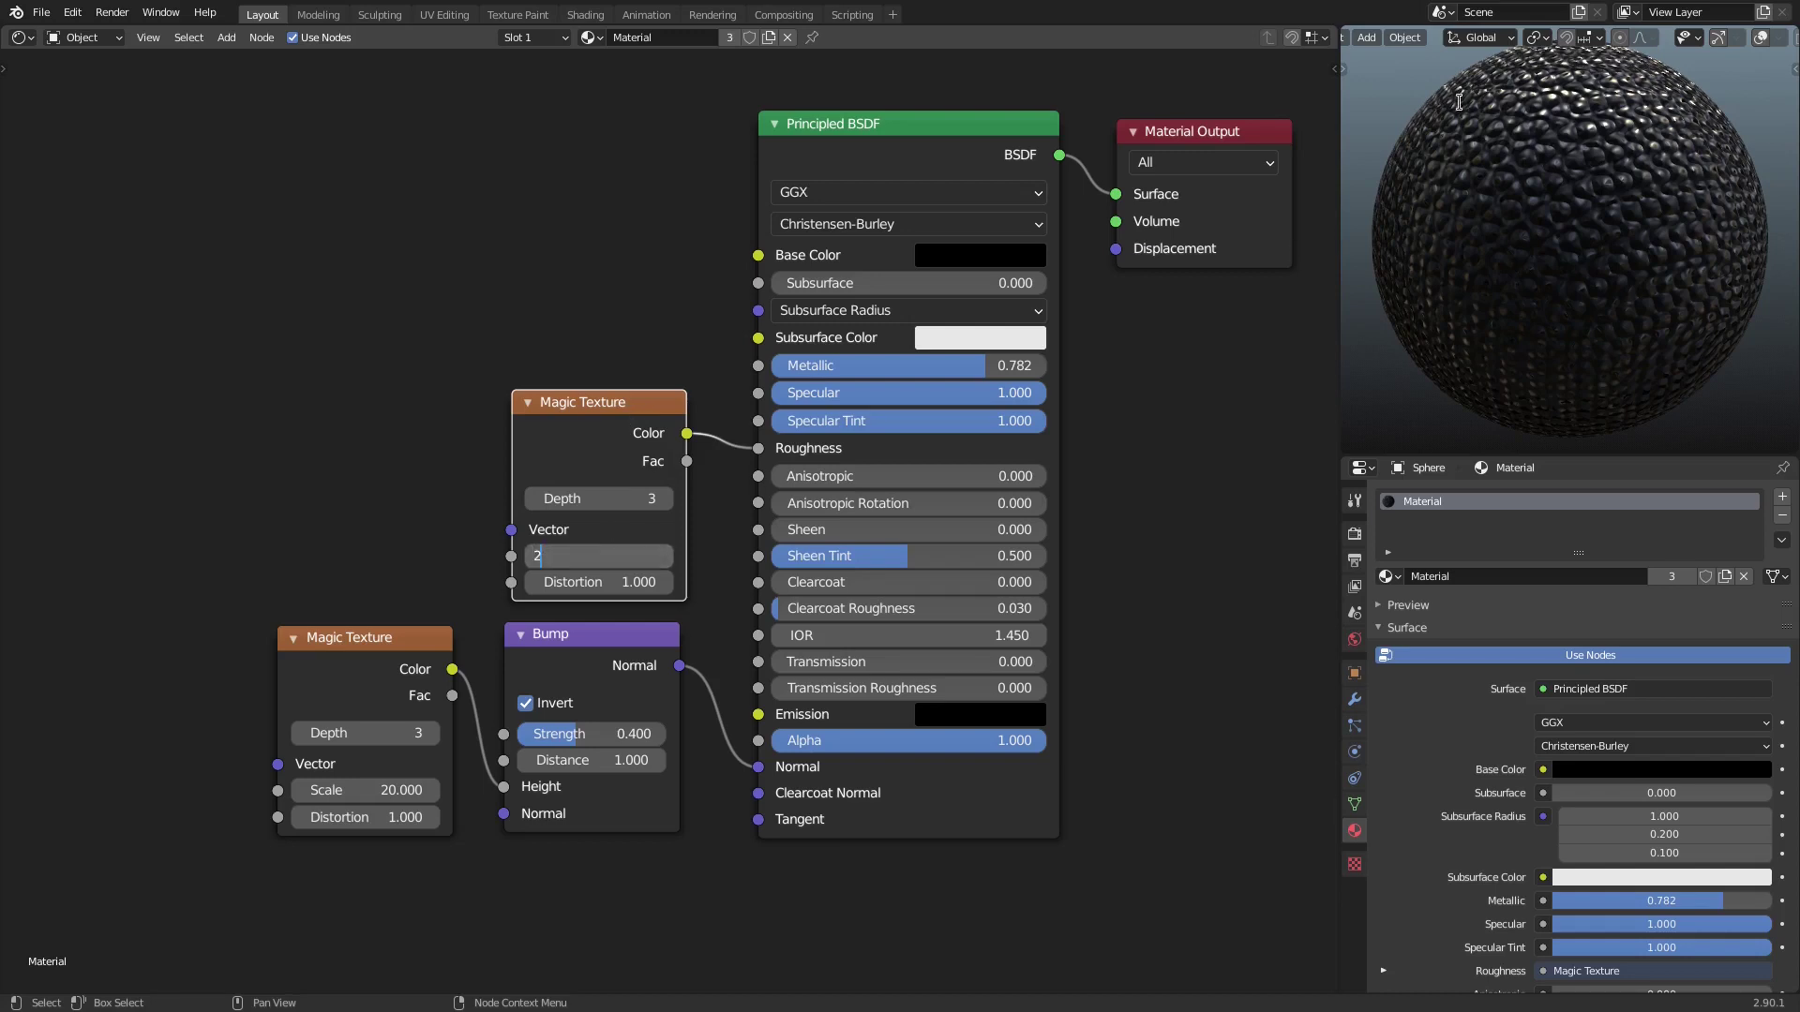
text(0)
key(Return)
scroll(1556, 188, down, 4)
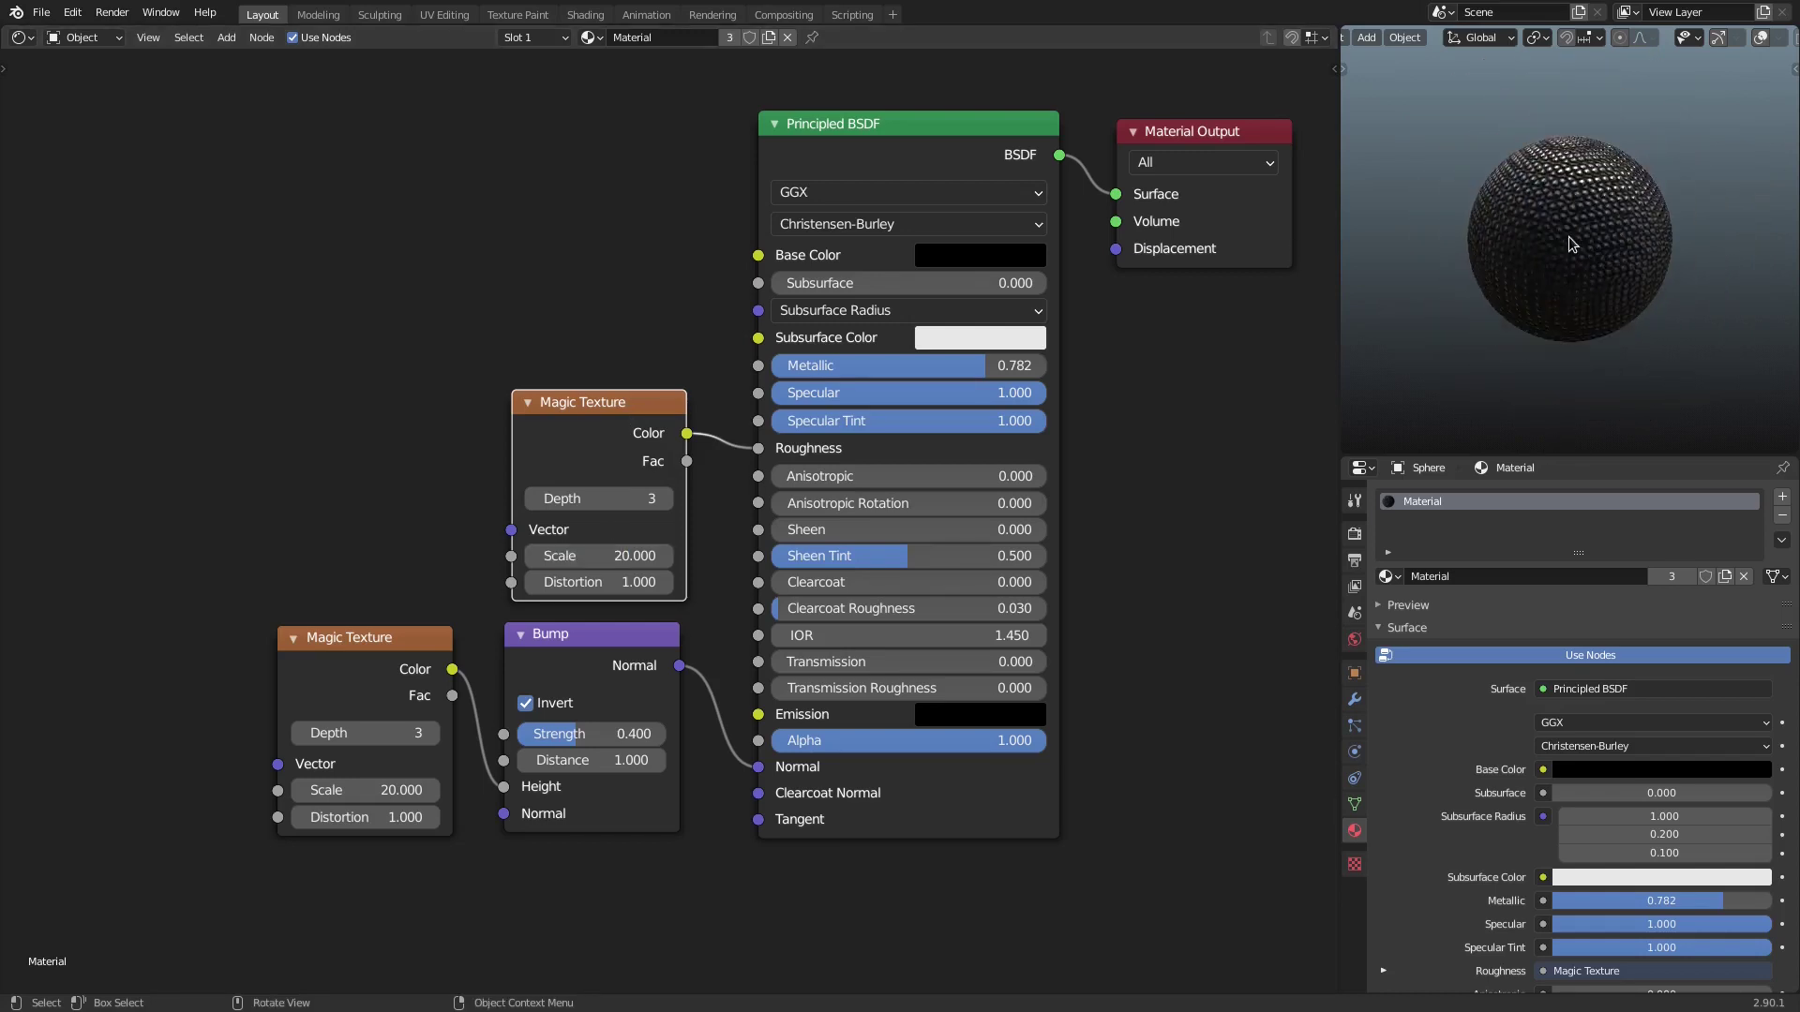
Set the Scale of both Magic Texture nodes to 100 and inspect the pattern on the sphere
scroll(1572, 242, up, 3)
click(624, 549)
text(100)
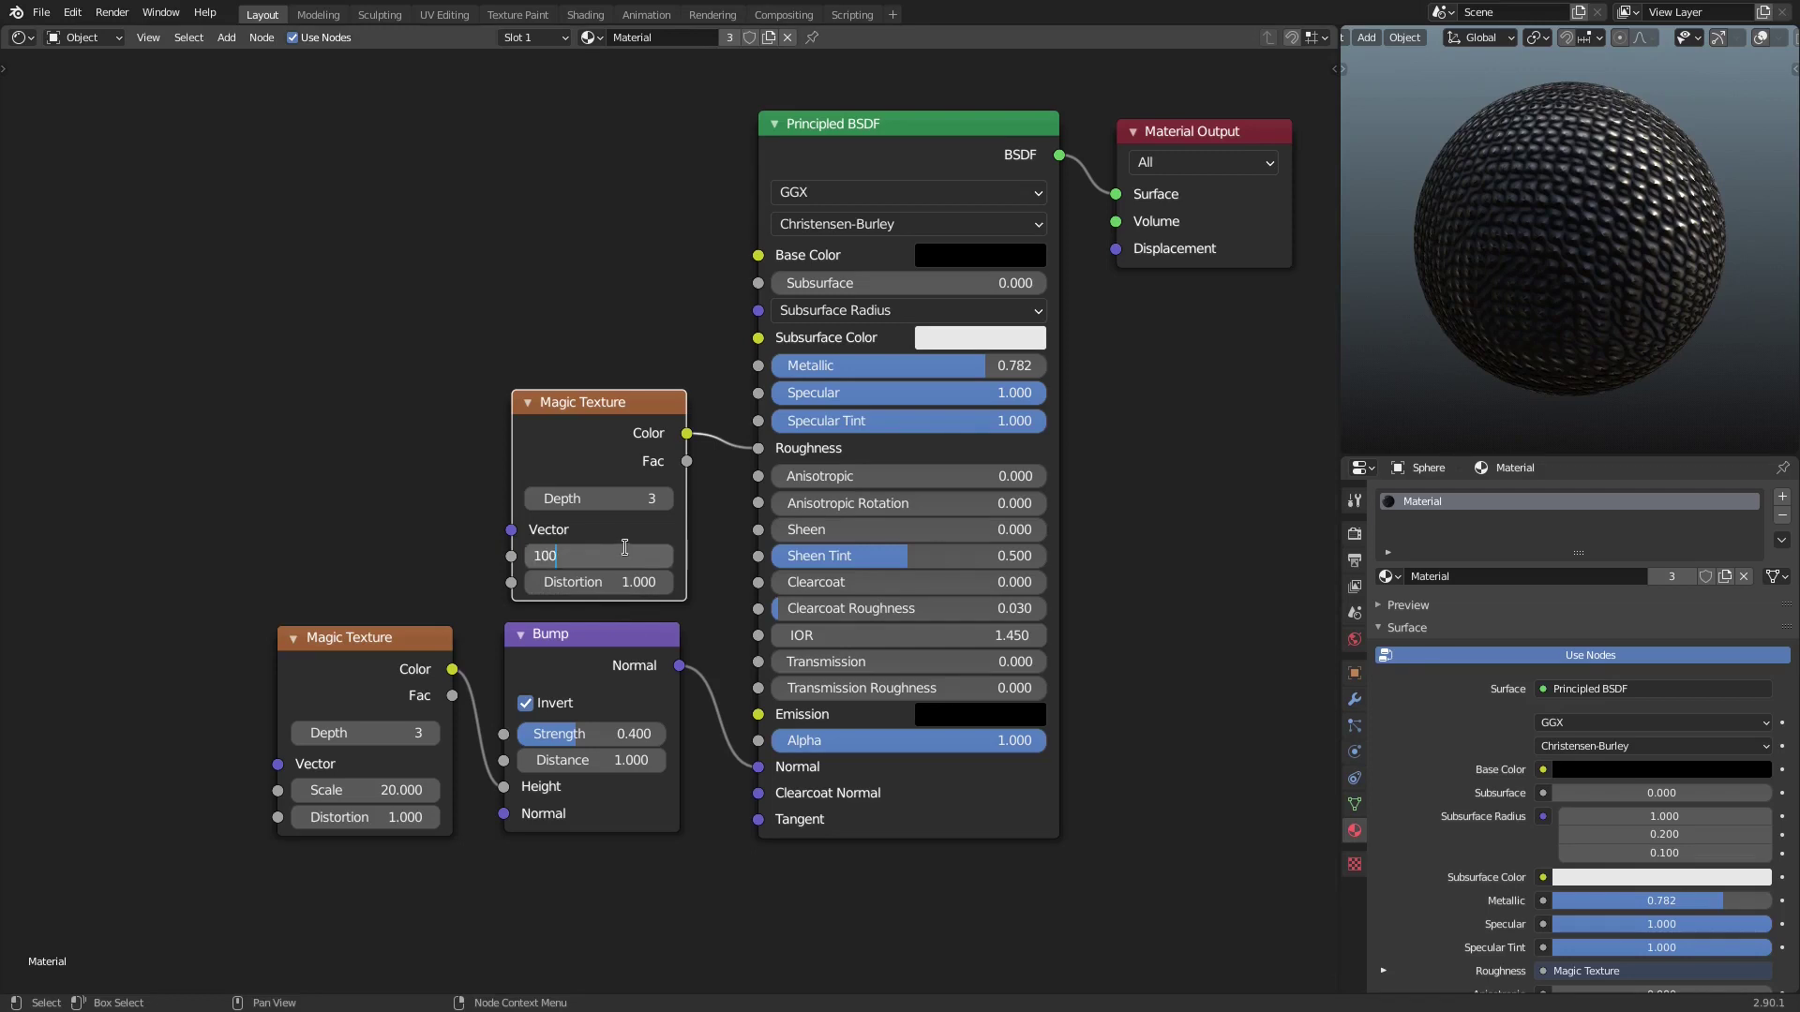
key(Return)
click(367, 790)
text(100)
key(Return)
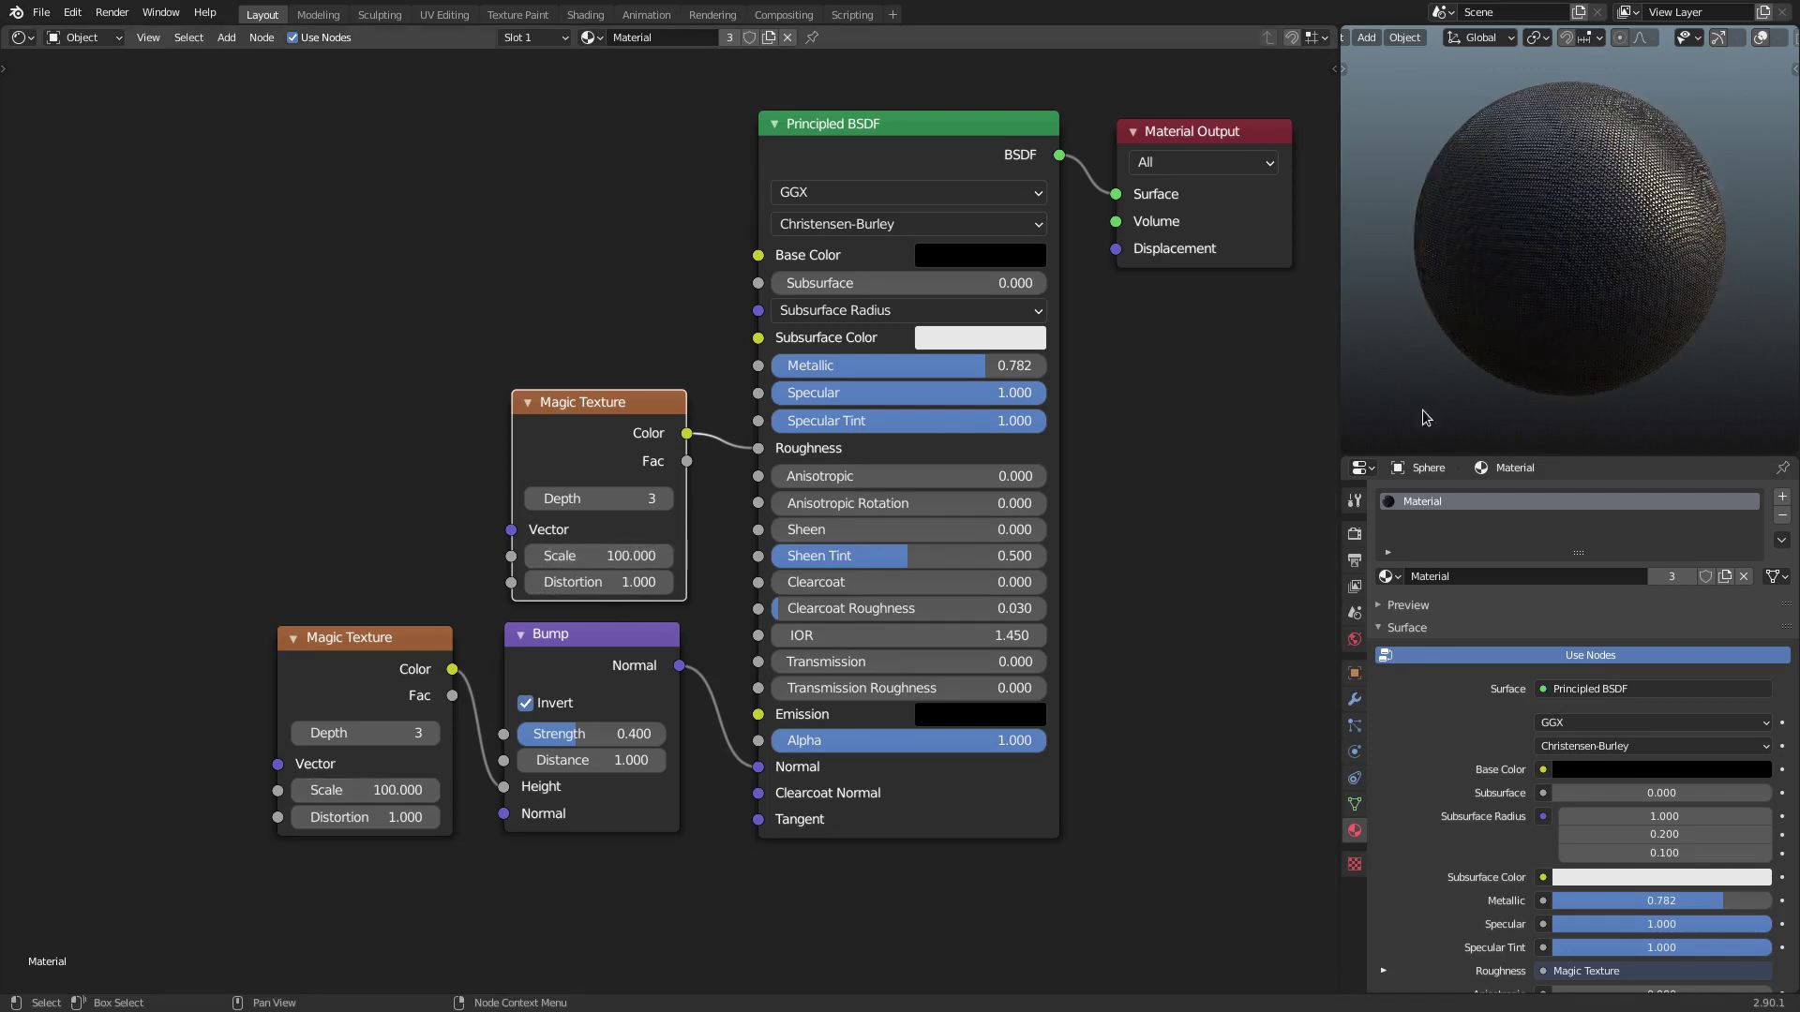
scroll(1560, 279, up, 2)
middle_drag(1560, 279, 1521, 189)
scroll(1519, 212, down, 1)
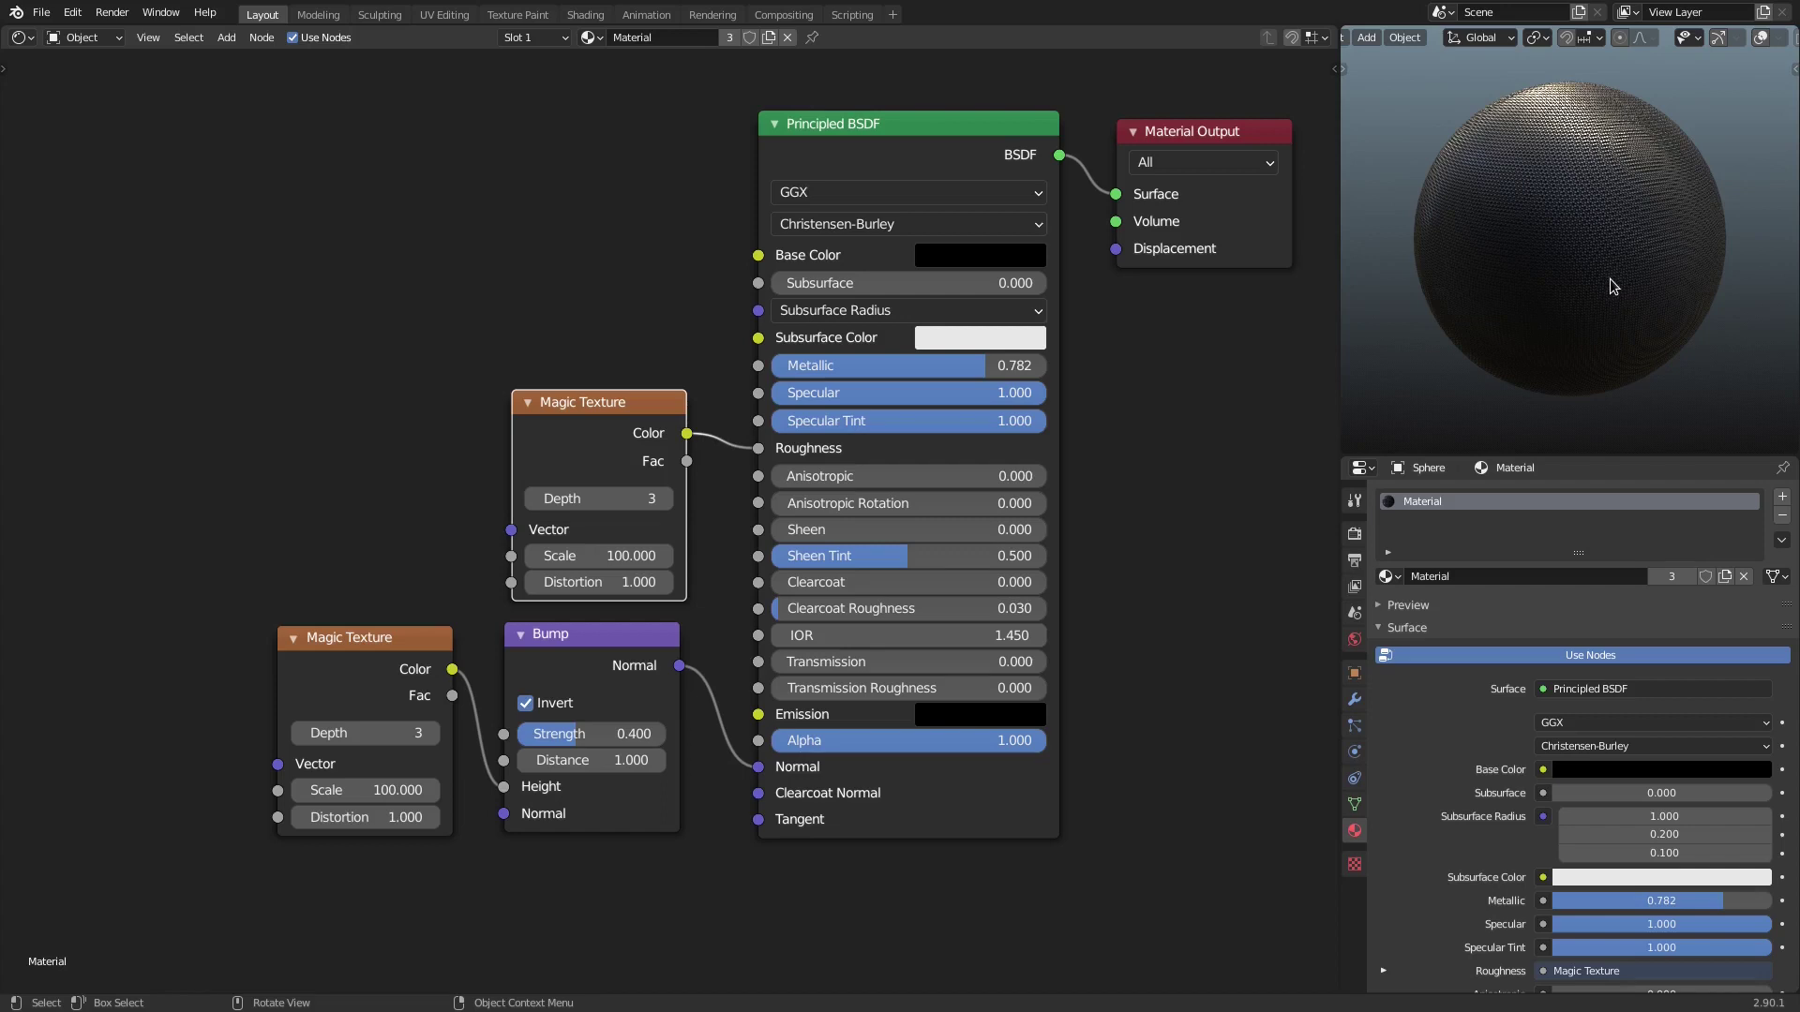
Set the Scale of both Magic Texture nodes to 50, starting with the one feeding the Bump node
click(380, 790)
text(50)
key(Return)
click(628, 555)
text(50)
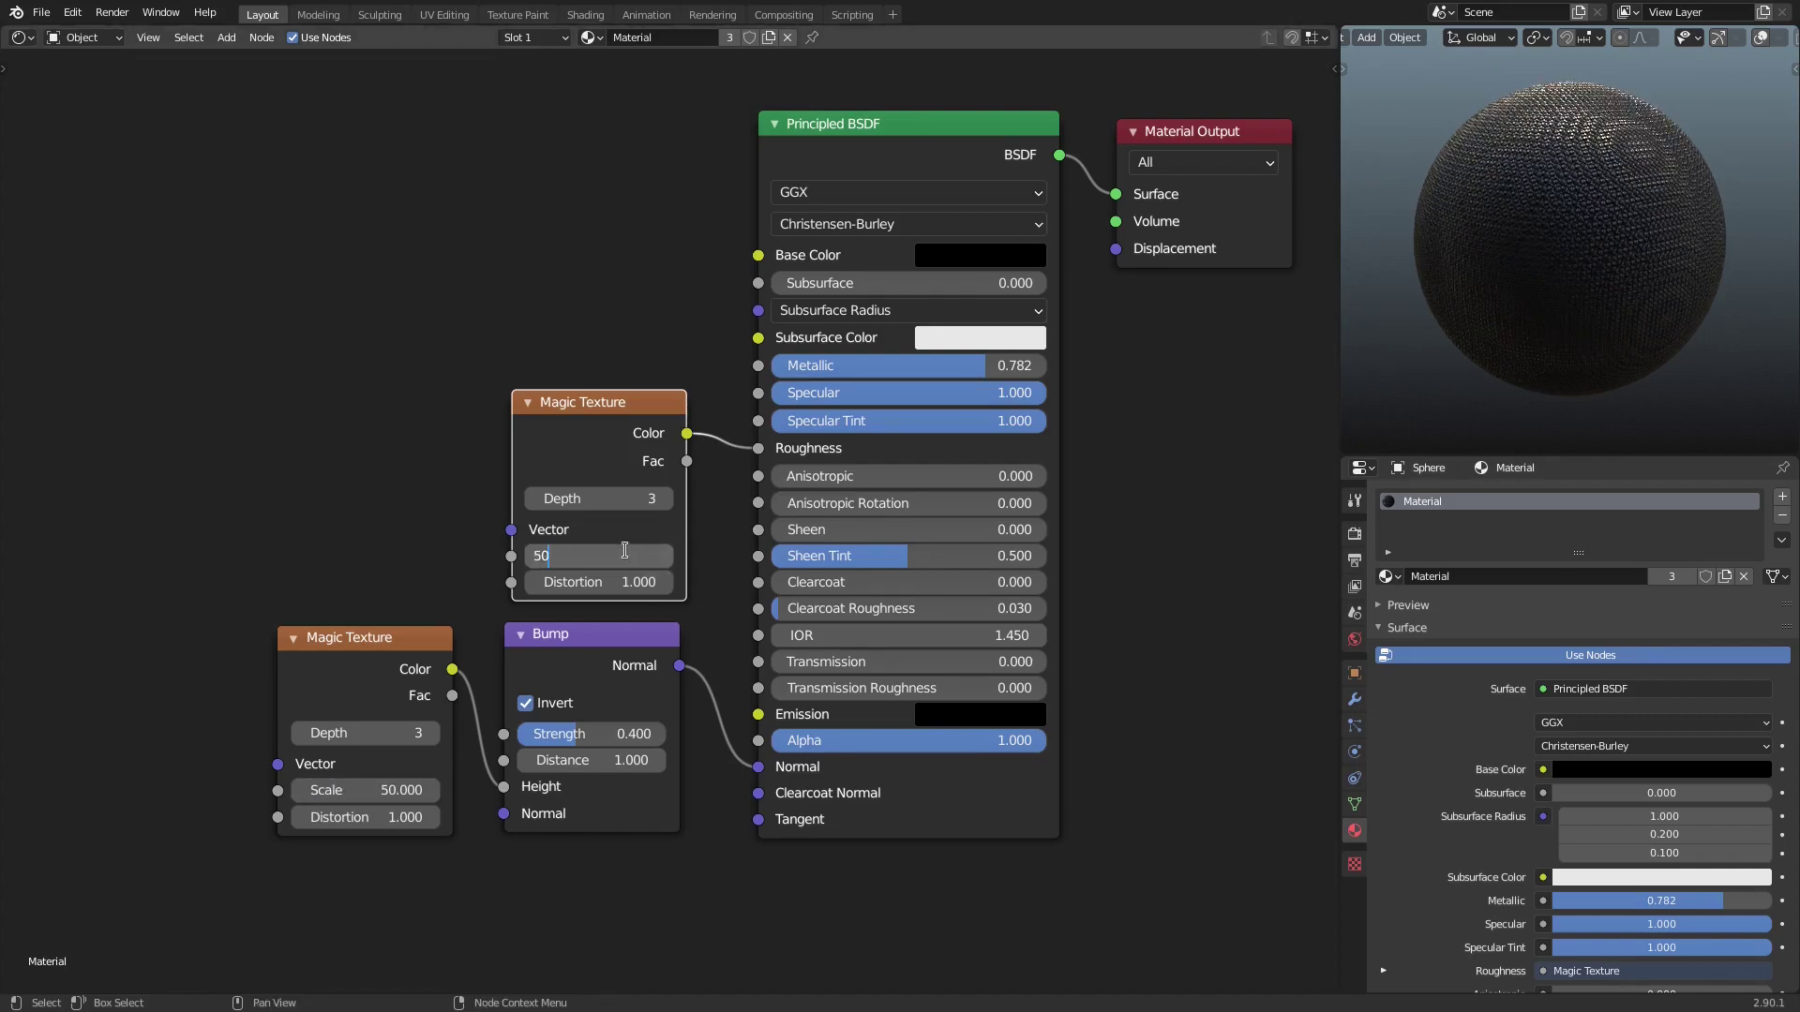
key(Return)
Set the Scale of both Magic Texture nodes to 30, starting with the one feeding Roughness
click(625, 550)
text(30)
key(Return)
click(397, 790)
text(30)
key(Return)
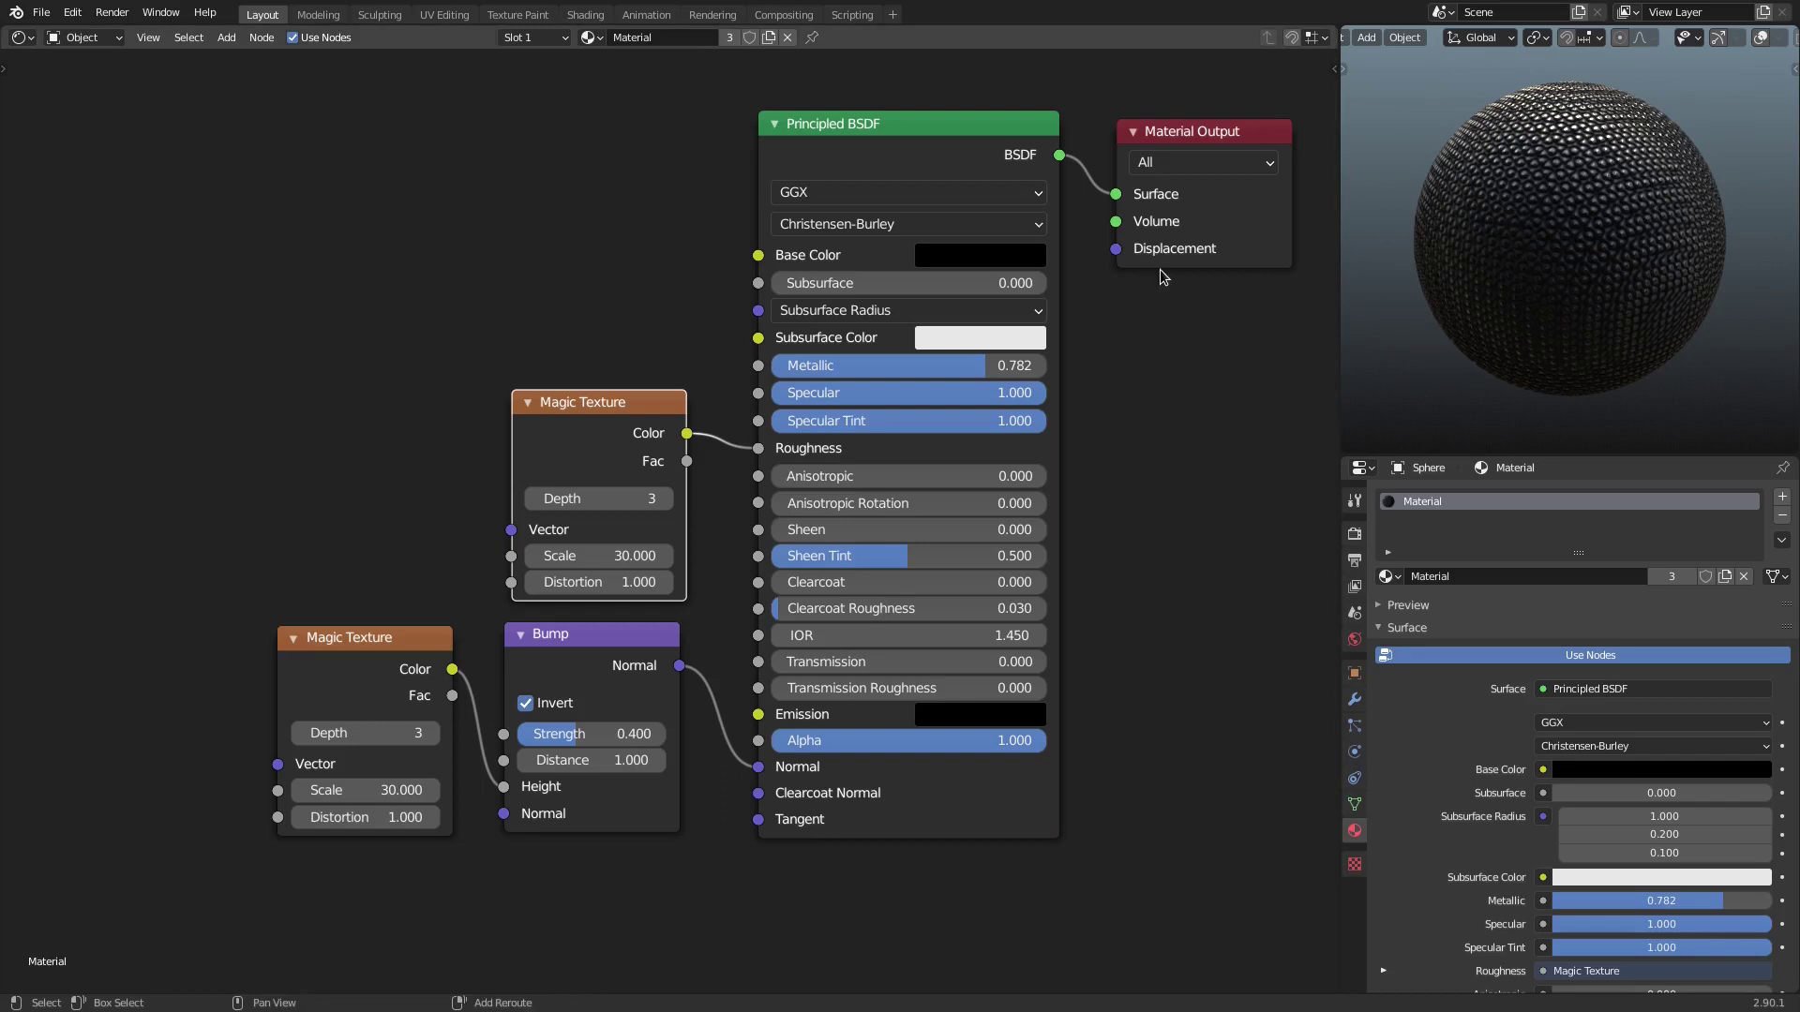
Set the Principled BSDF's Metallic value to 0.8 and its Specular Tint to 0
middle_drag(1151, 268, 1107, 309)
click(961, 400)
click(962, 400)
key(BackSpace)
key(BackSpace)
key(BackSpace)
key(BackSpace)
key(BackSpace)
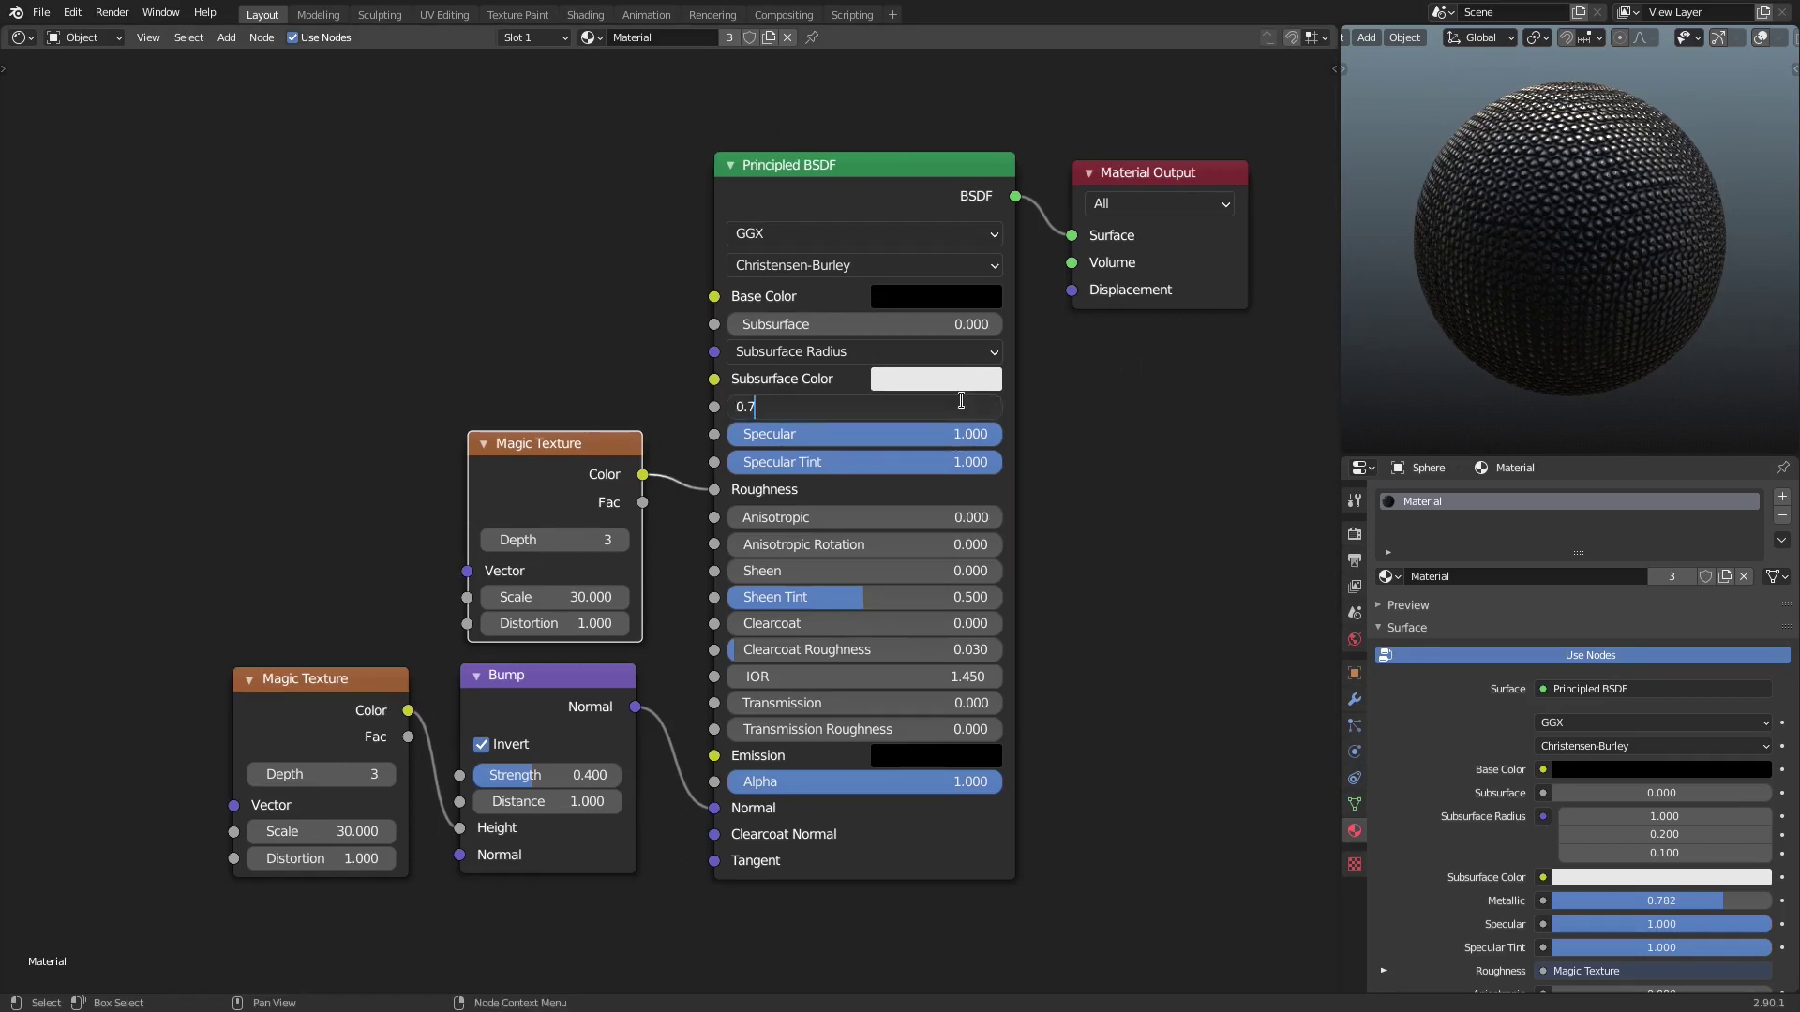
text(8)
key(Return)
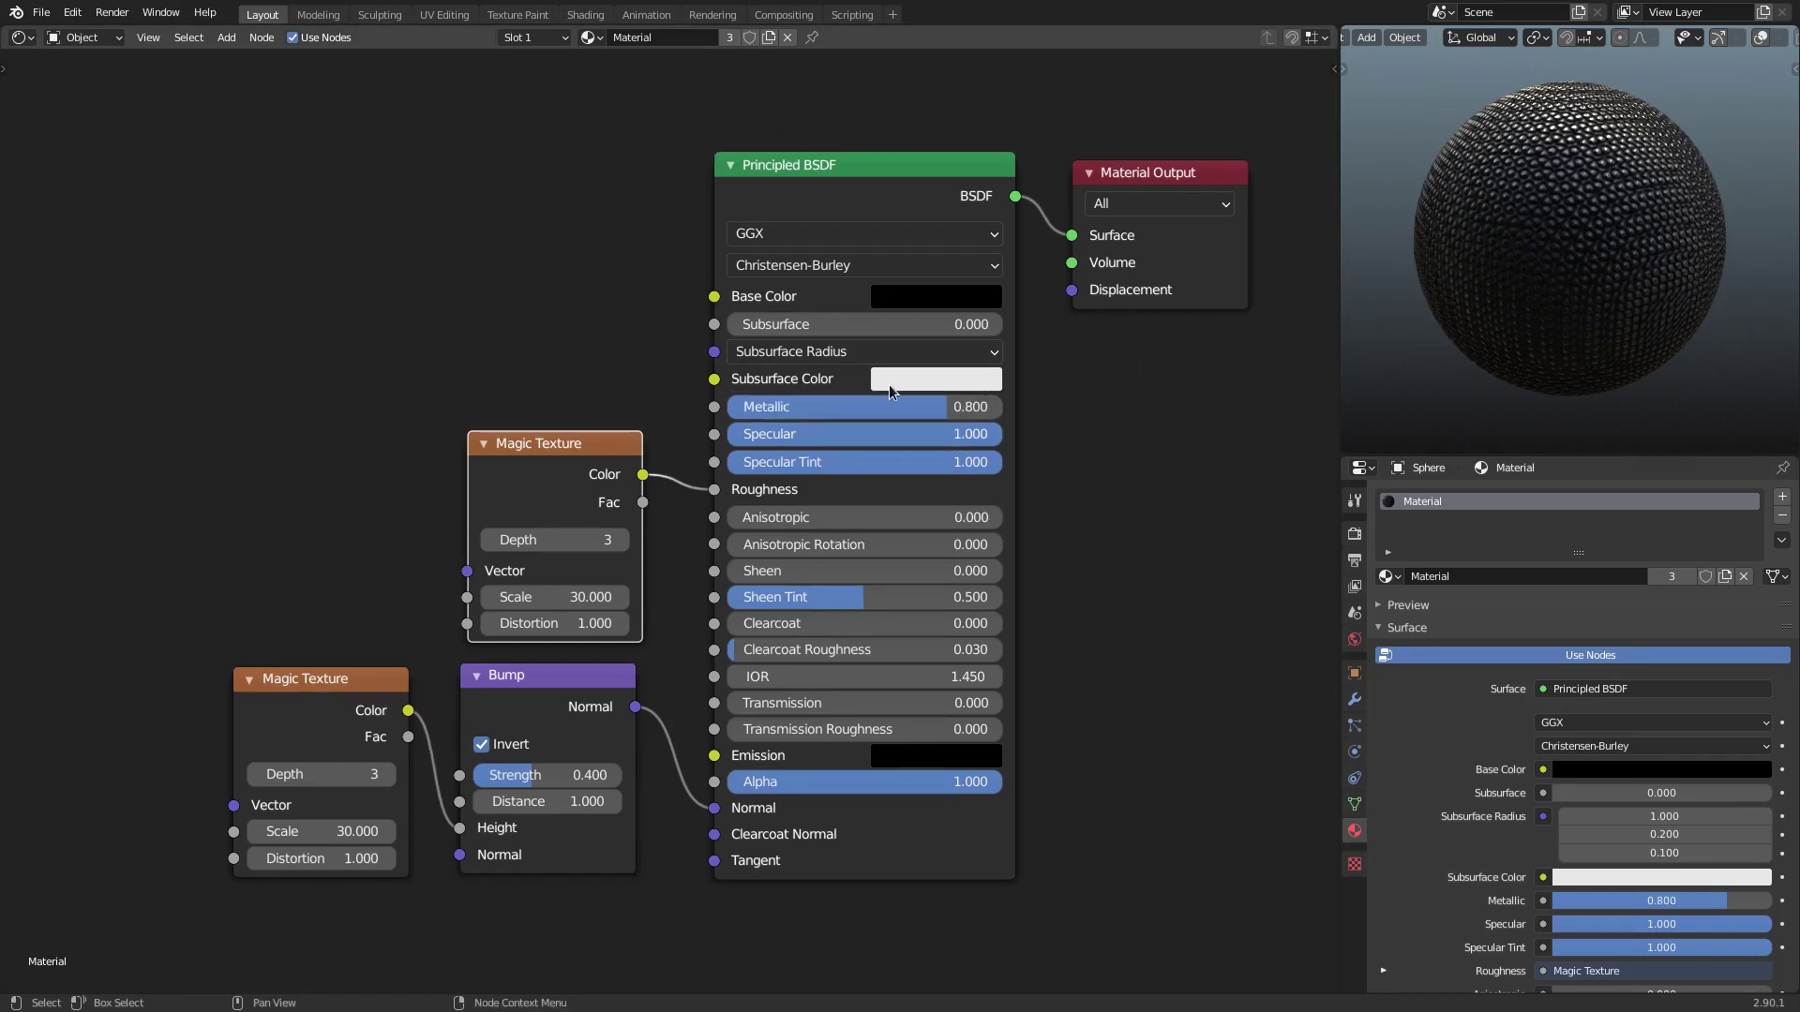
drag(926, 467, 736, 463)
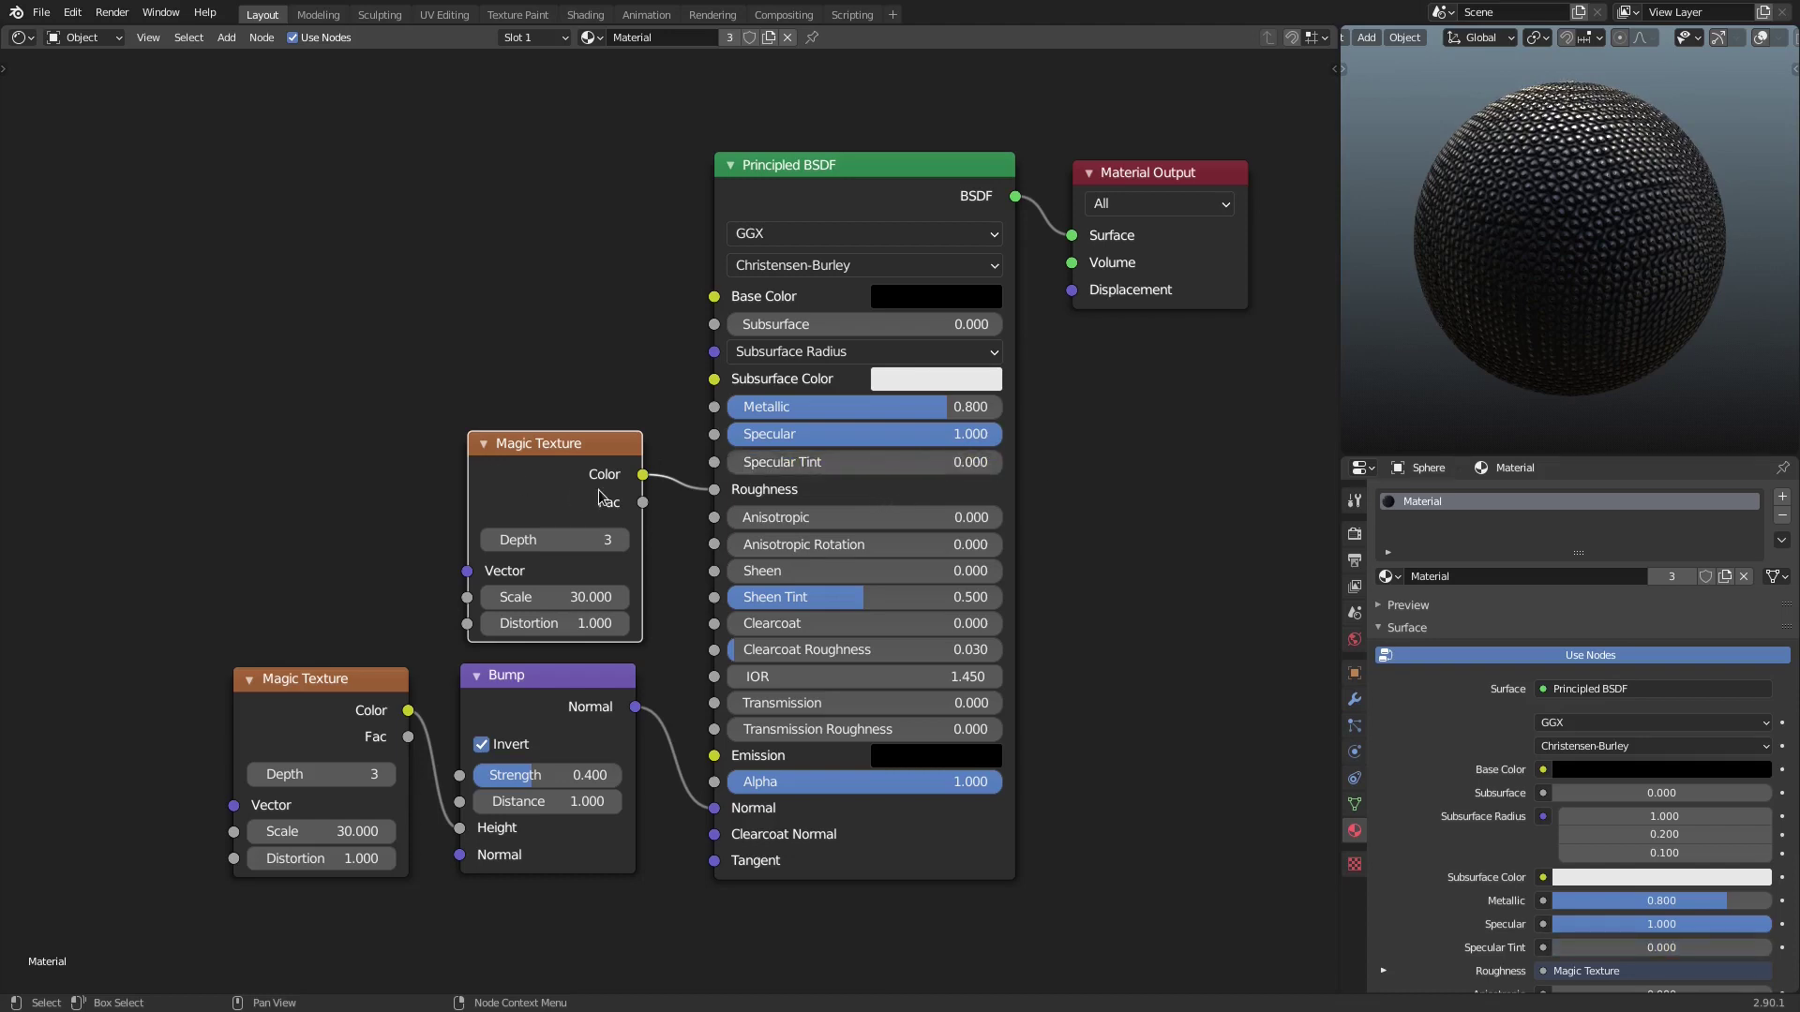
Set the Principled BSDF's Sheen Tint and Clearcoat Roughness to 0 and inspect the sphere's surface up close
drag(943, 597, 806, 597)
drag(937, 649, 690, 649)
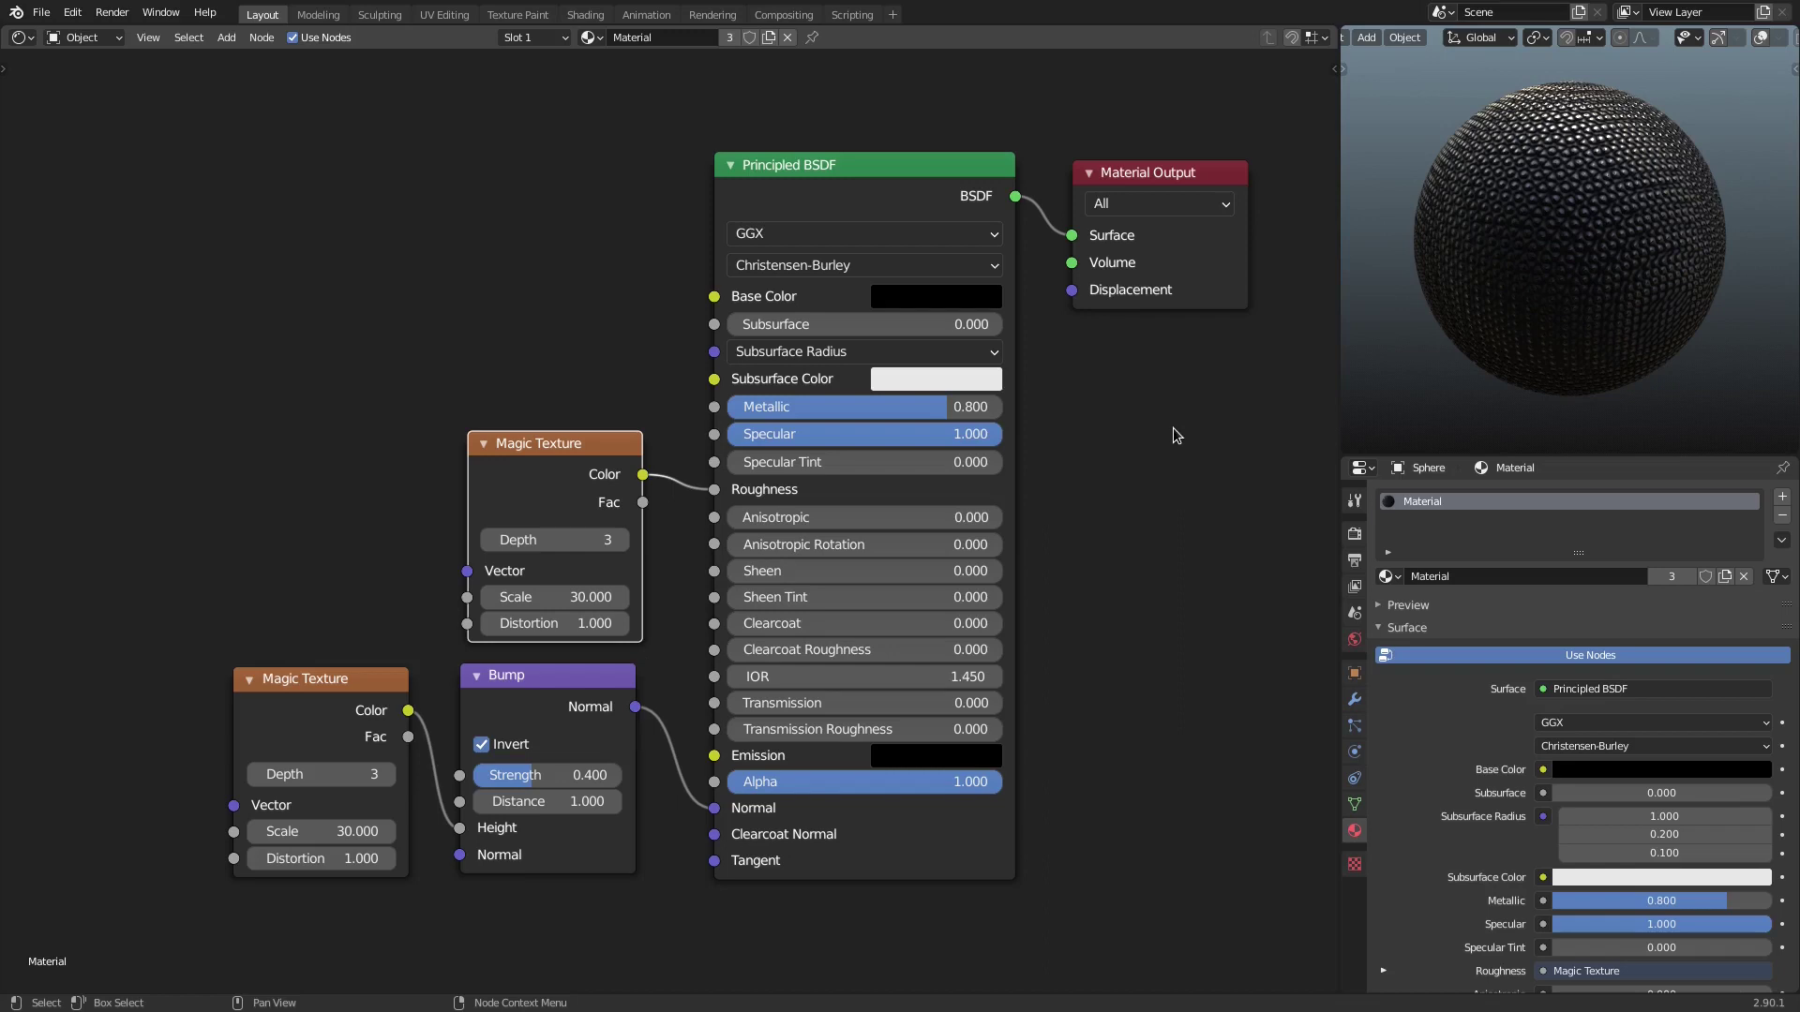
mouse_move(1567, 230)
middle_down()
mouse_move(1550, 227)
mouse_move(1584, 227)
middle_up()
scroll(1593, 220, up, 5)
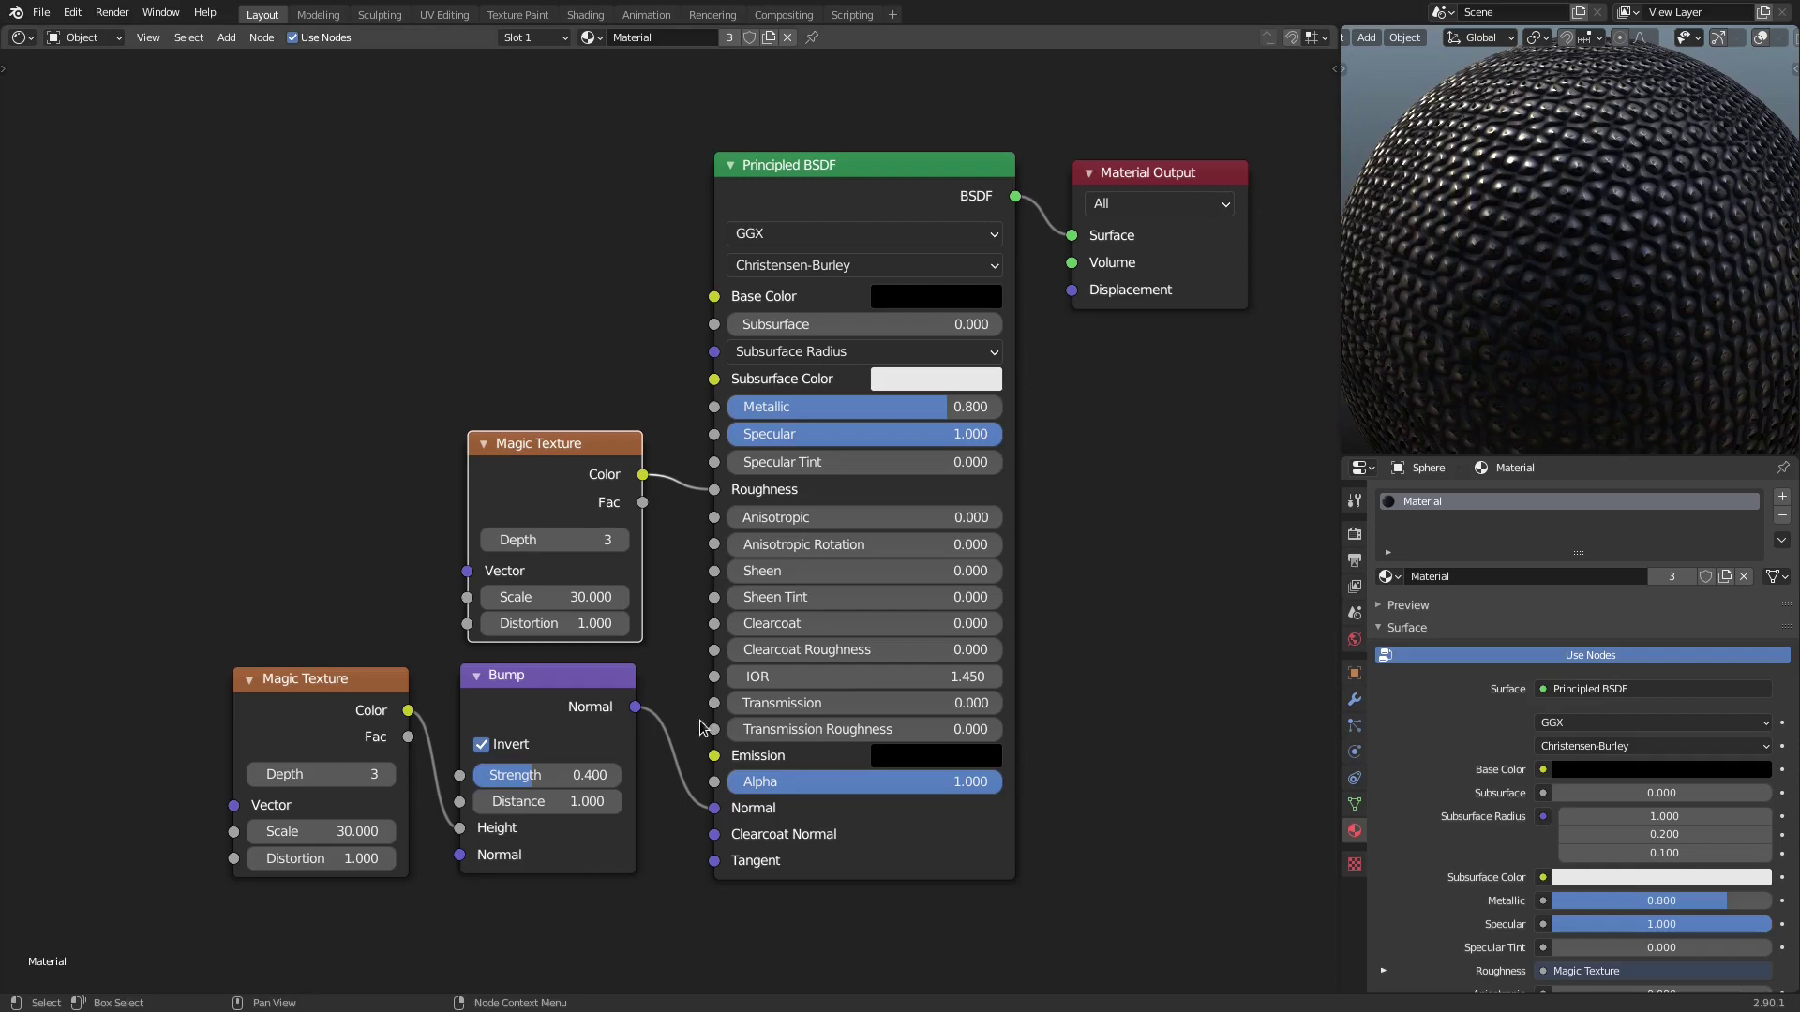
Compare the sphere's relief with the Bump node's Invert option off and on, leaving it enabled
click(489, 745)
middle_drag(1568, 186, 1597, 239)
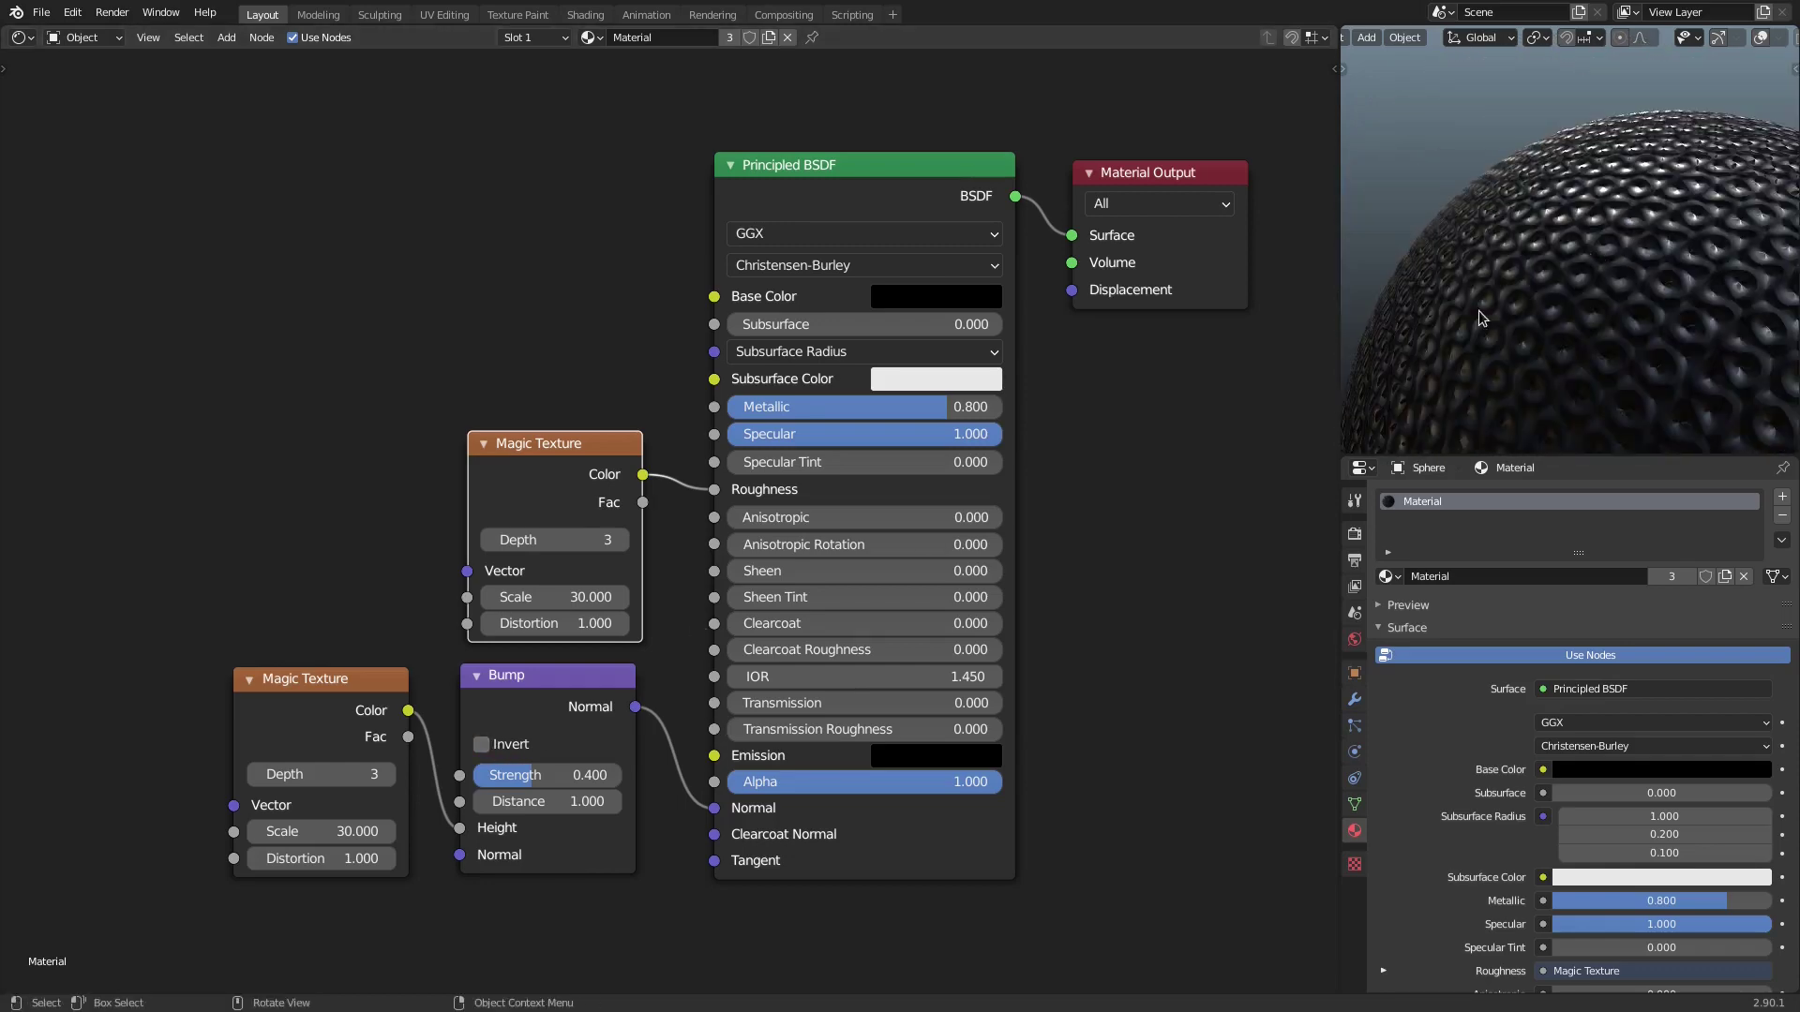
click(490, 745)
click(490, 745)
click(490, 745)
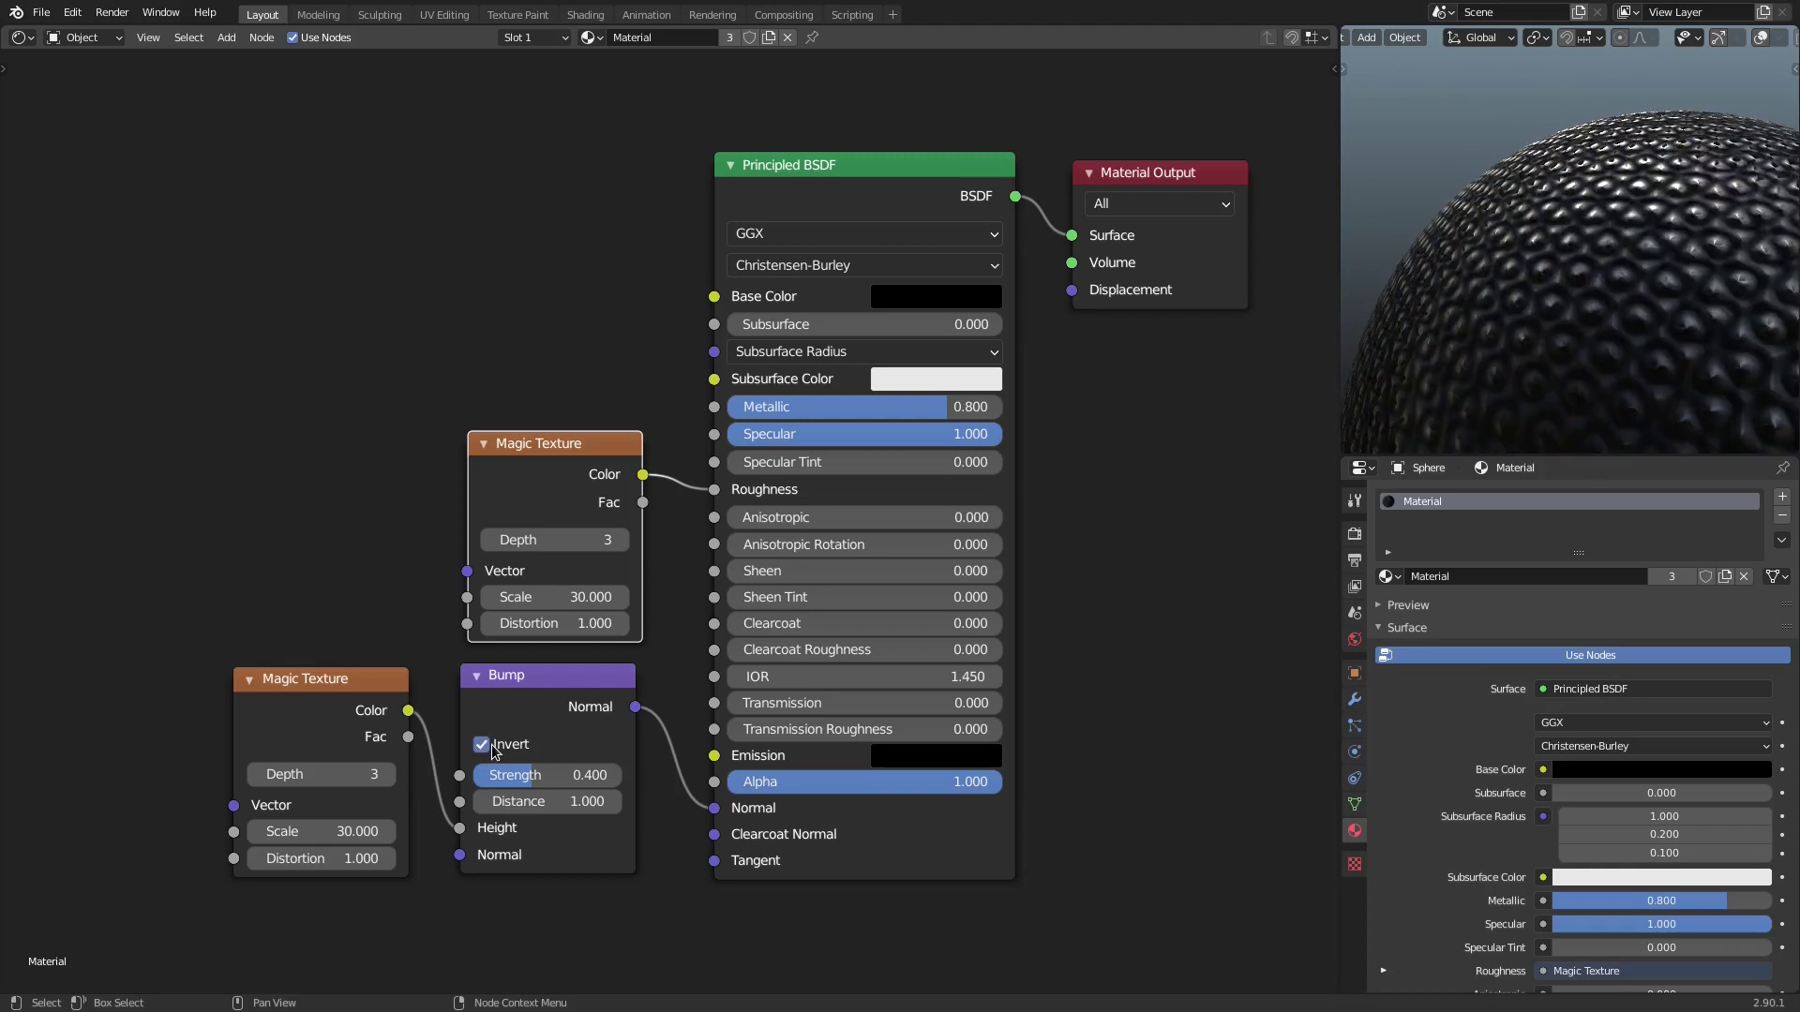
click(490, 745)
click(494, 750)
click(482, 750)
click(482, 750)
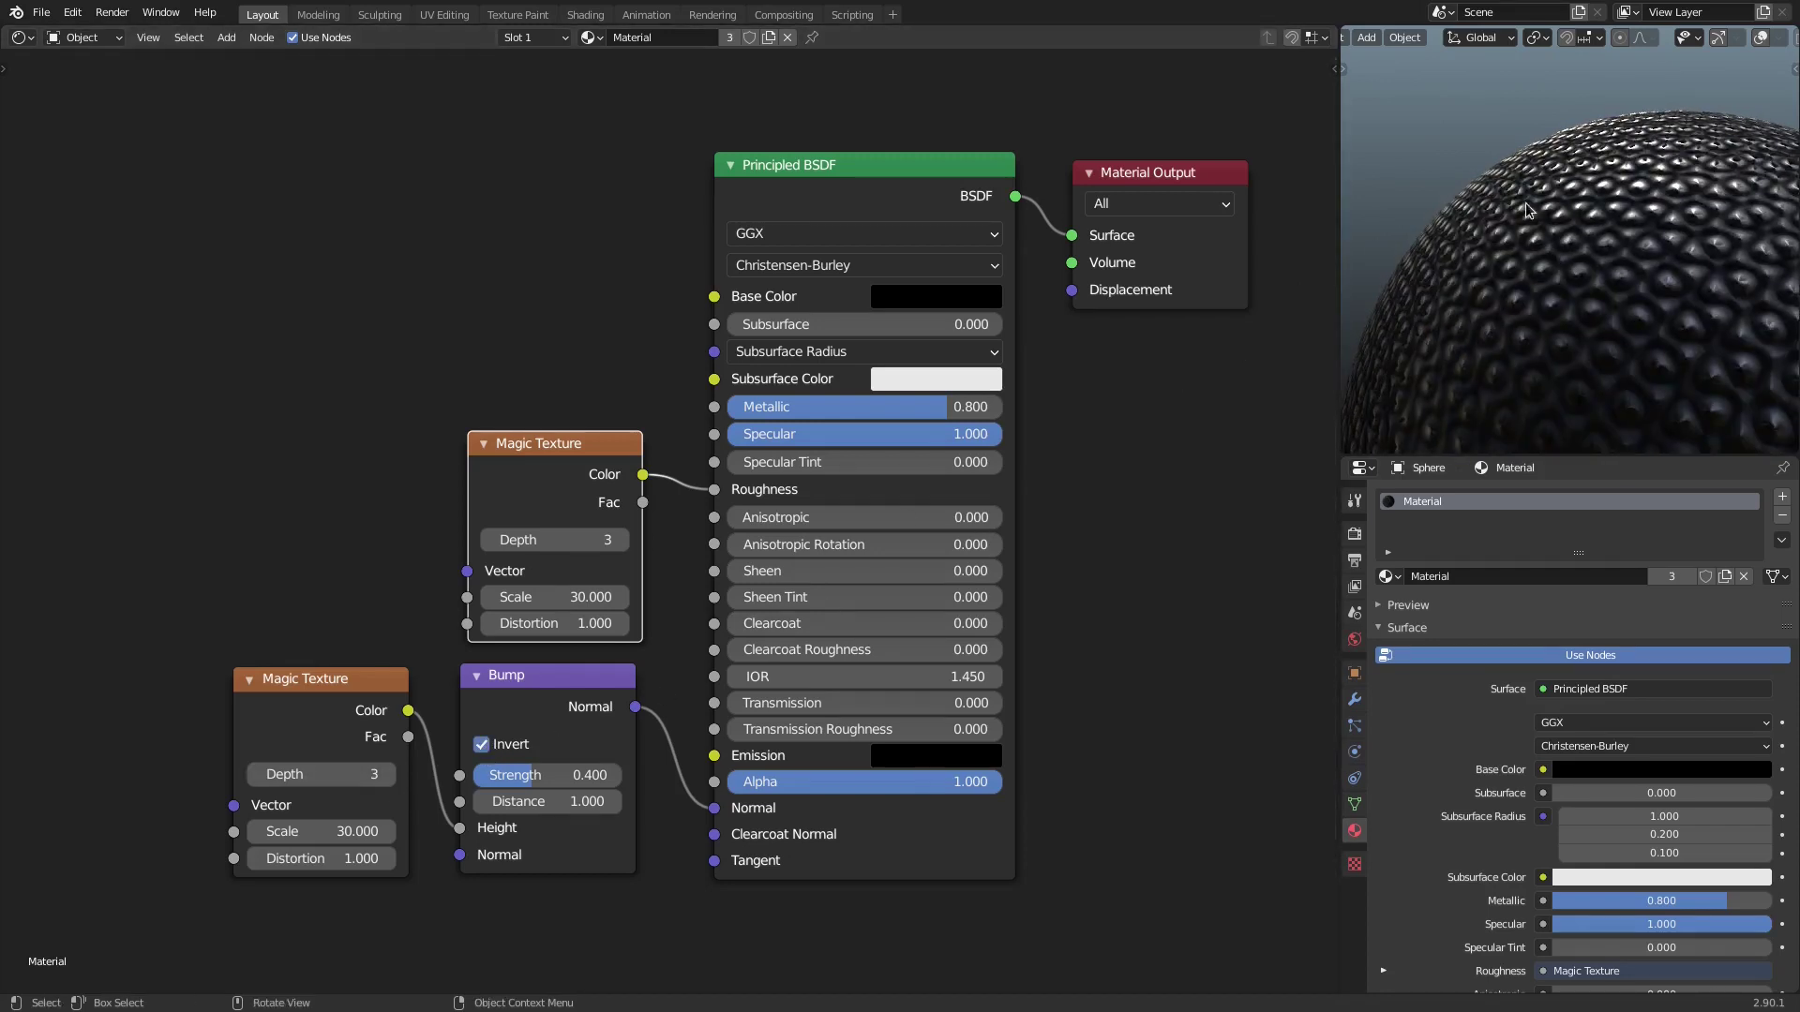
Select the bent plane beside the sphere and frame it to examine the material on it
scroll(1526, 202, down, 3)
scroll(1584, 199, up, 1)
key(KP_Decimal)
middle_drag(1587, 204, 1657, 280)
scroll(1599, 236, up, 1)
scroll(1618, 231, down, 1)
scroll(1717, 182, up, 6)
middle_drag(1717, 182, 1578, 255)
click(1639, 236)
key(KP_Decimal)
scroll(1617, 237, up, 2)
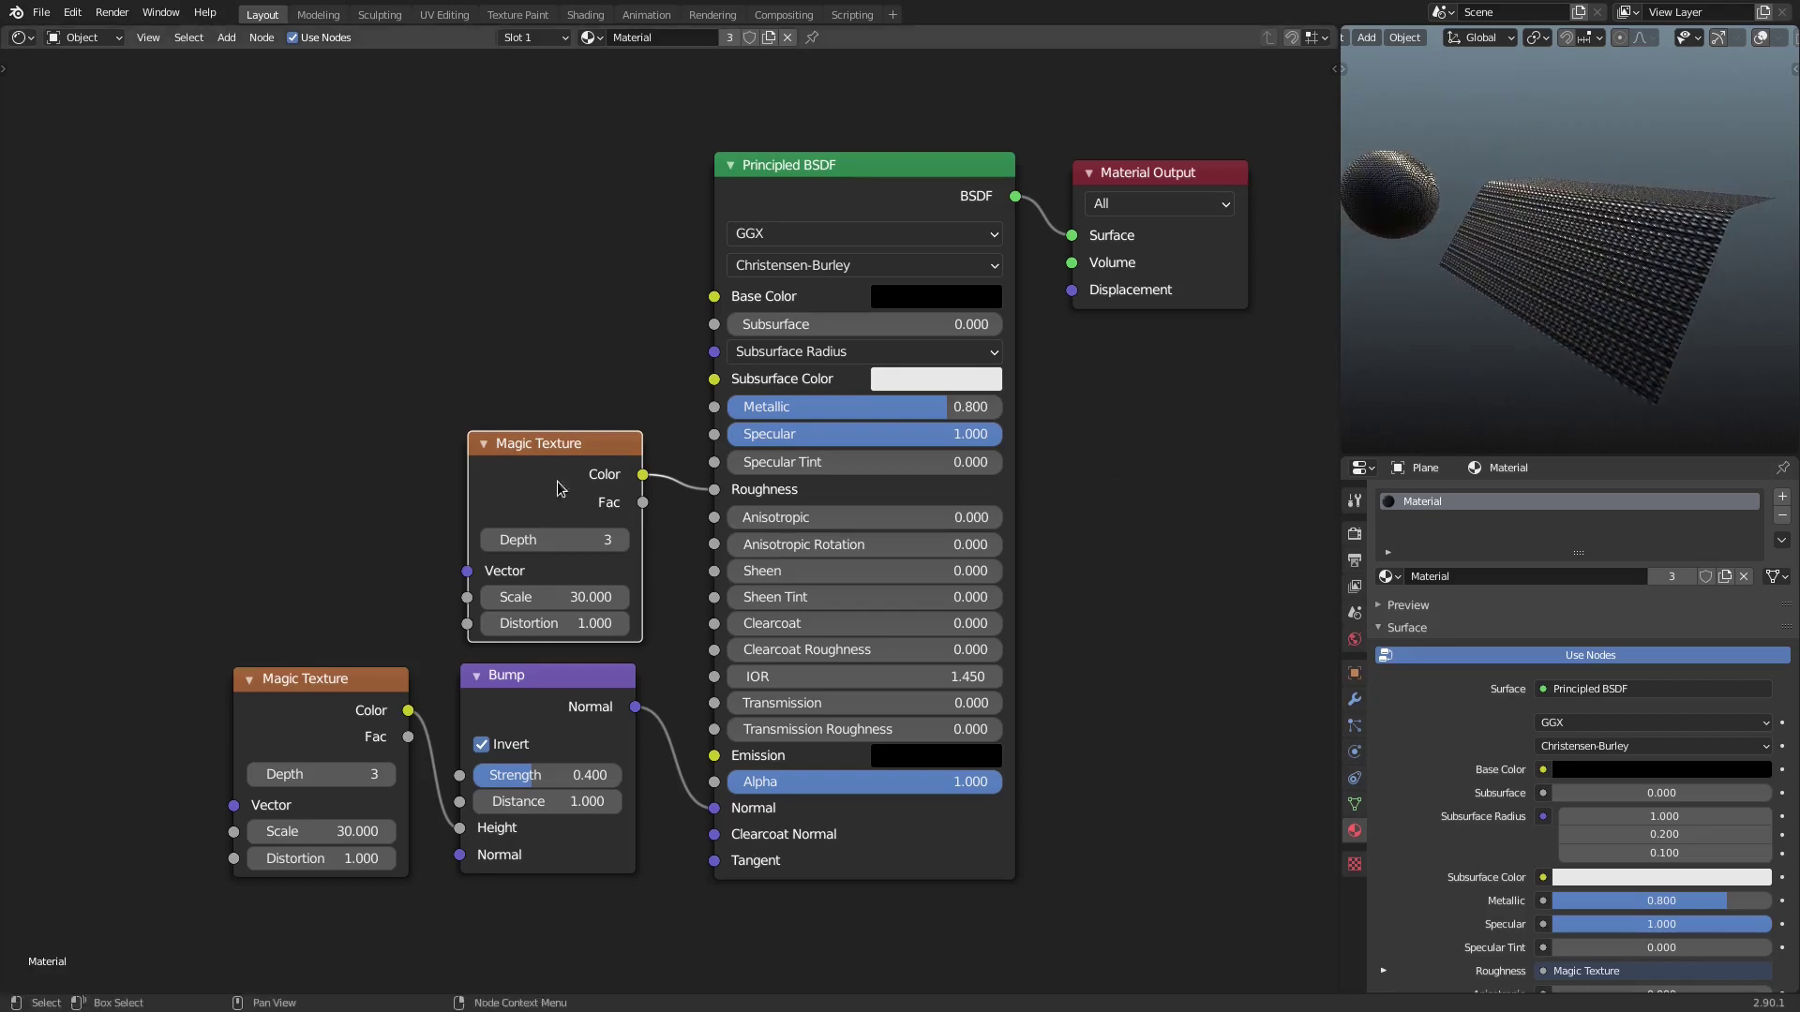
Examine the woven pattern across the plane's fold from a closer angle
drag(616, 261, 365, 852)
scroll(530, 474, down, 1)
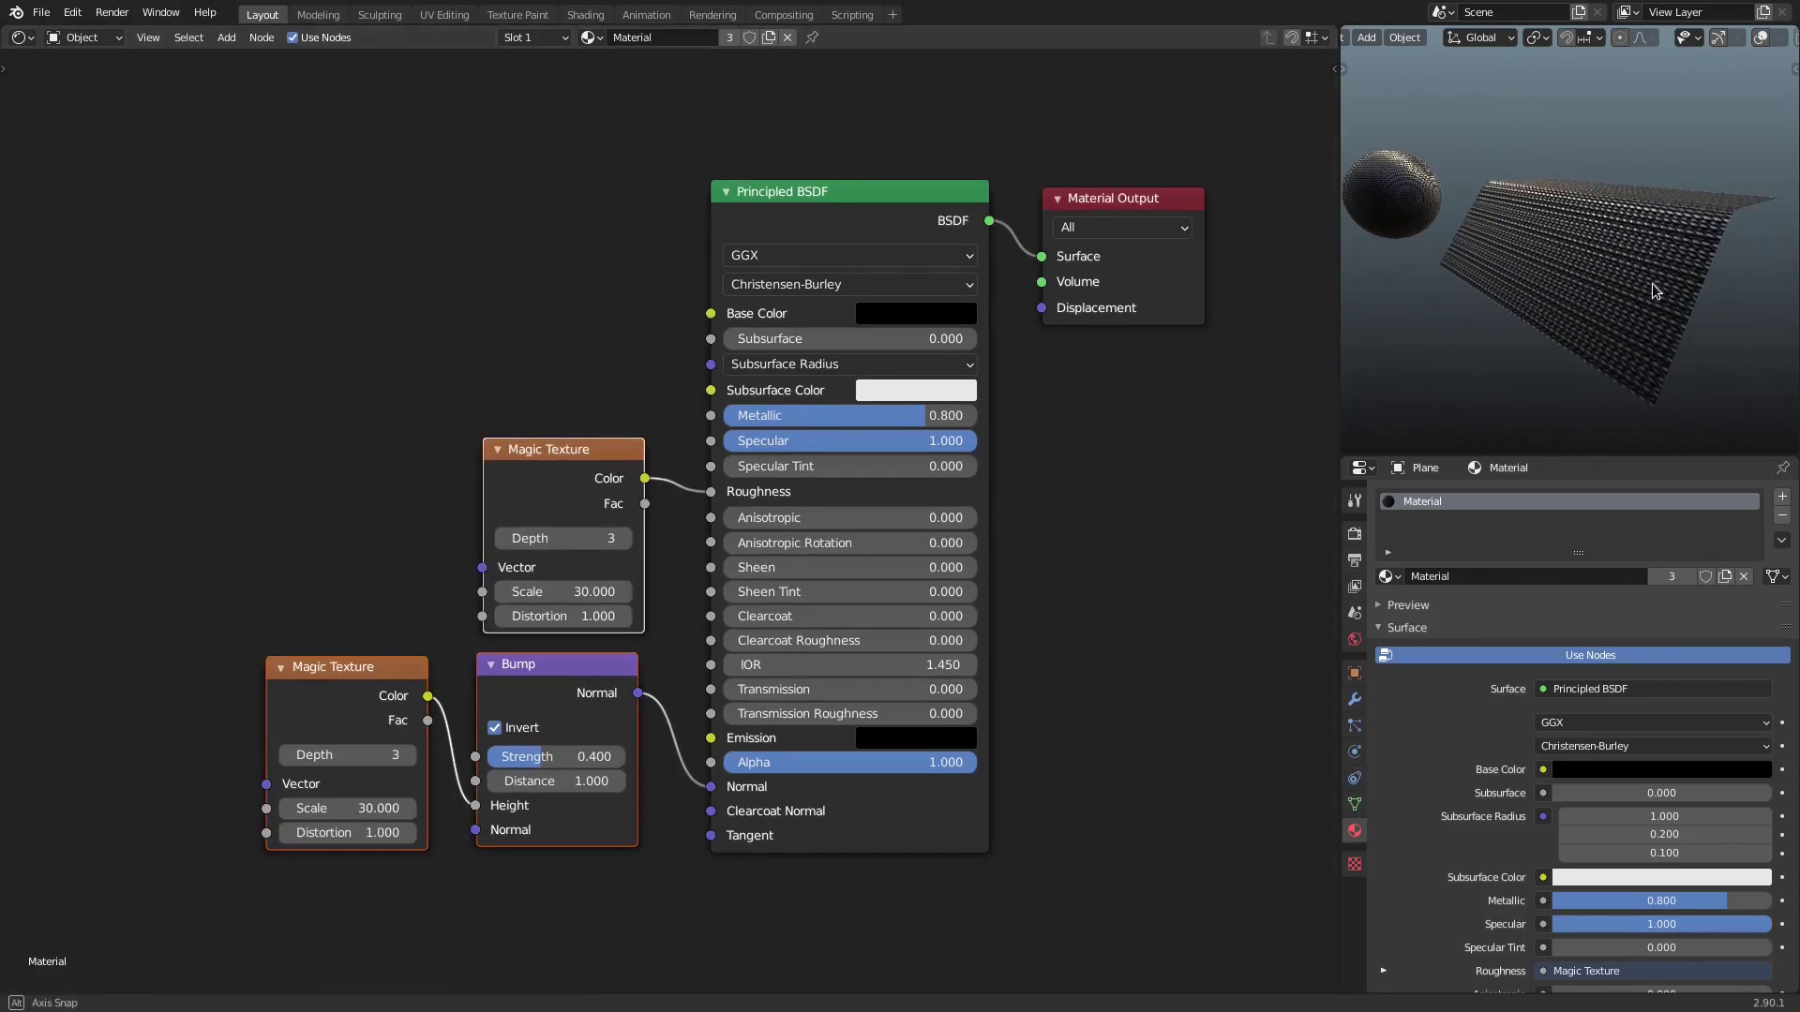
middle_drag(1652, 283, 1635, 240)
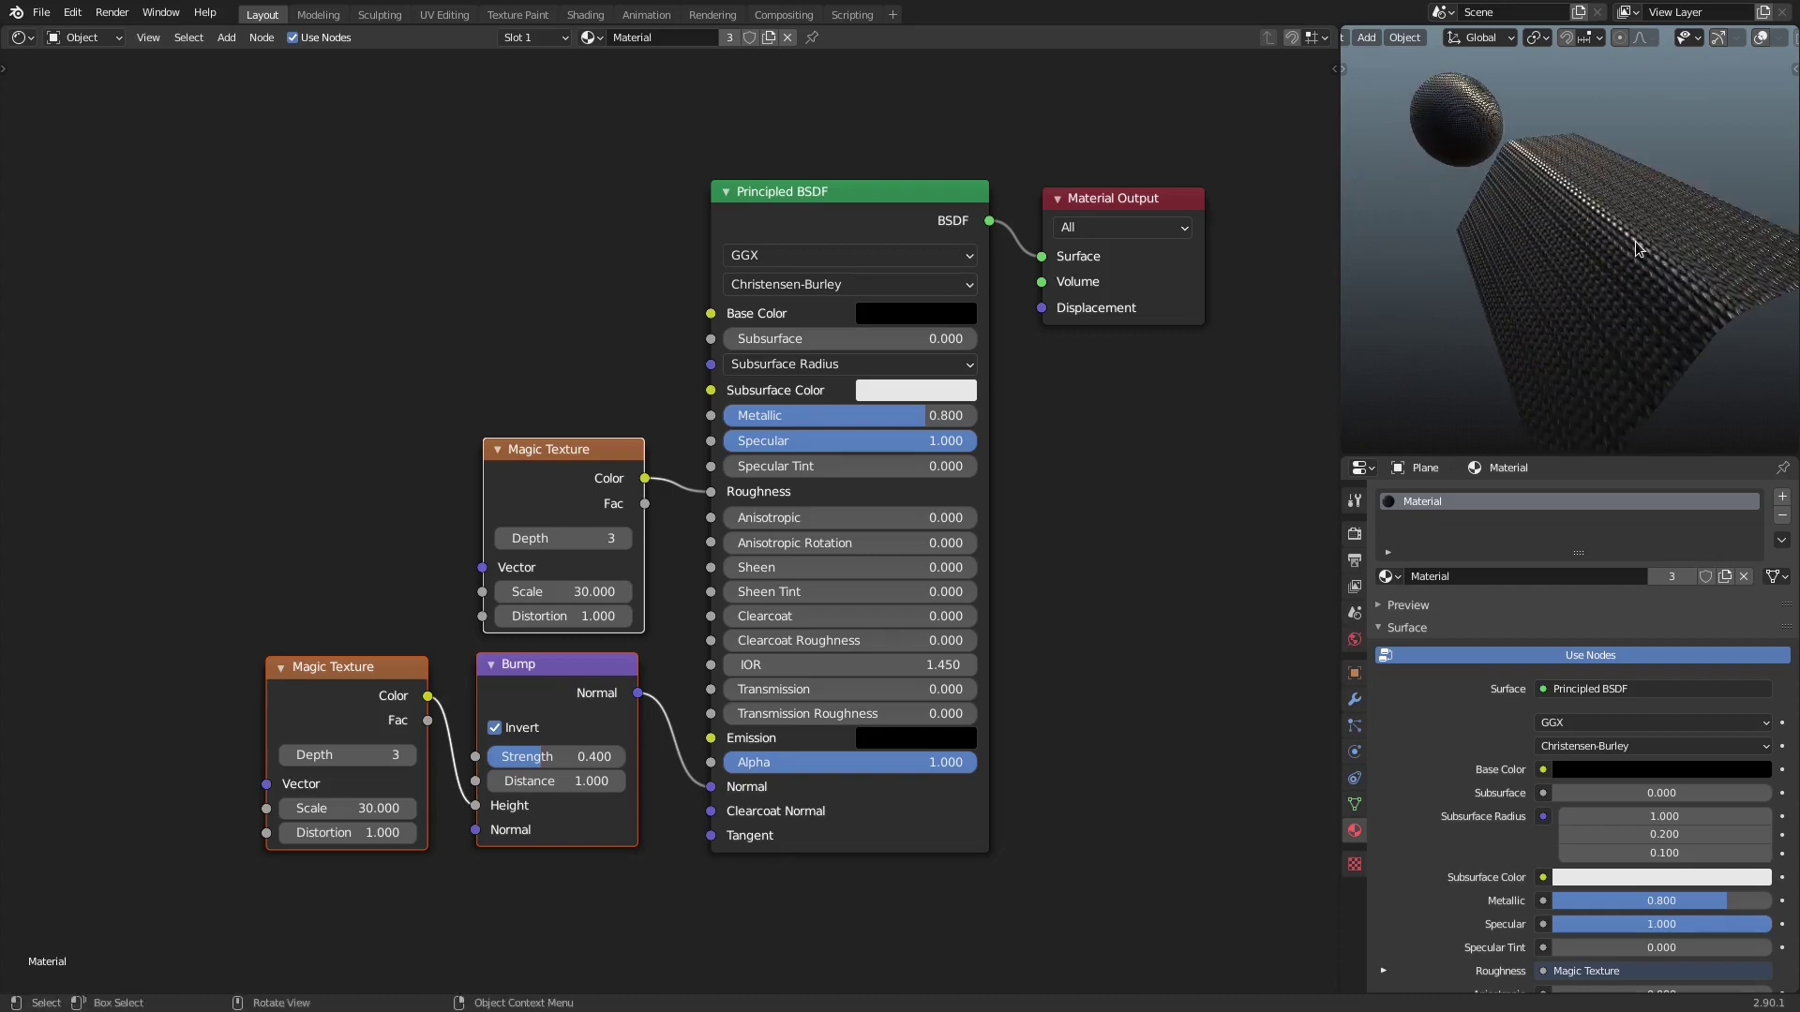
scroll(1635, 240, up, 1)
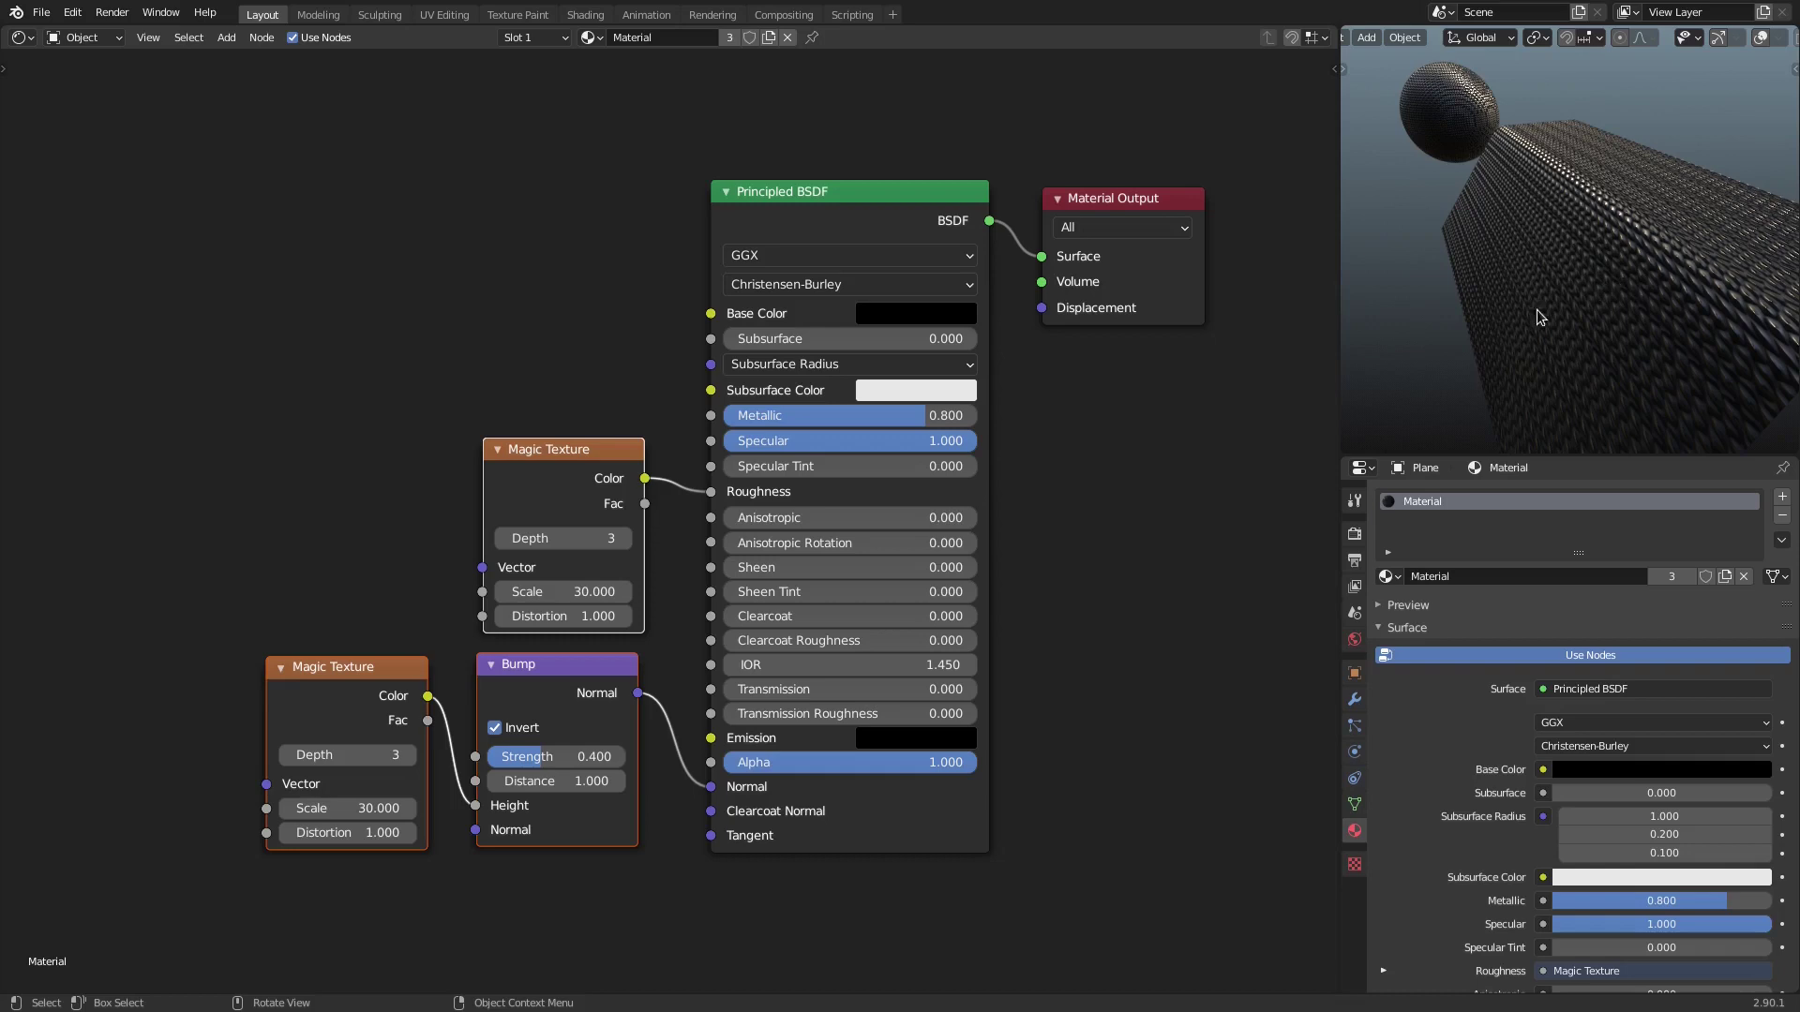
Tidy the node layout by aligning the Bump node under the upper Magic Texture and moving the lower Magic Texture closer to it
click(608, 476)
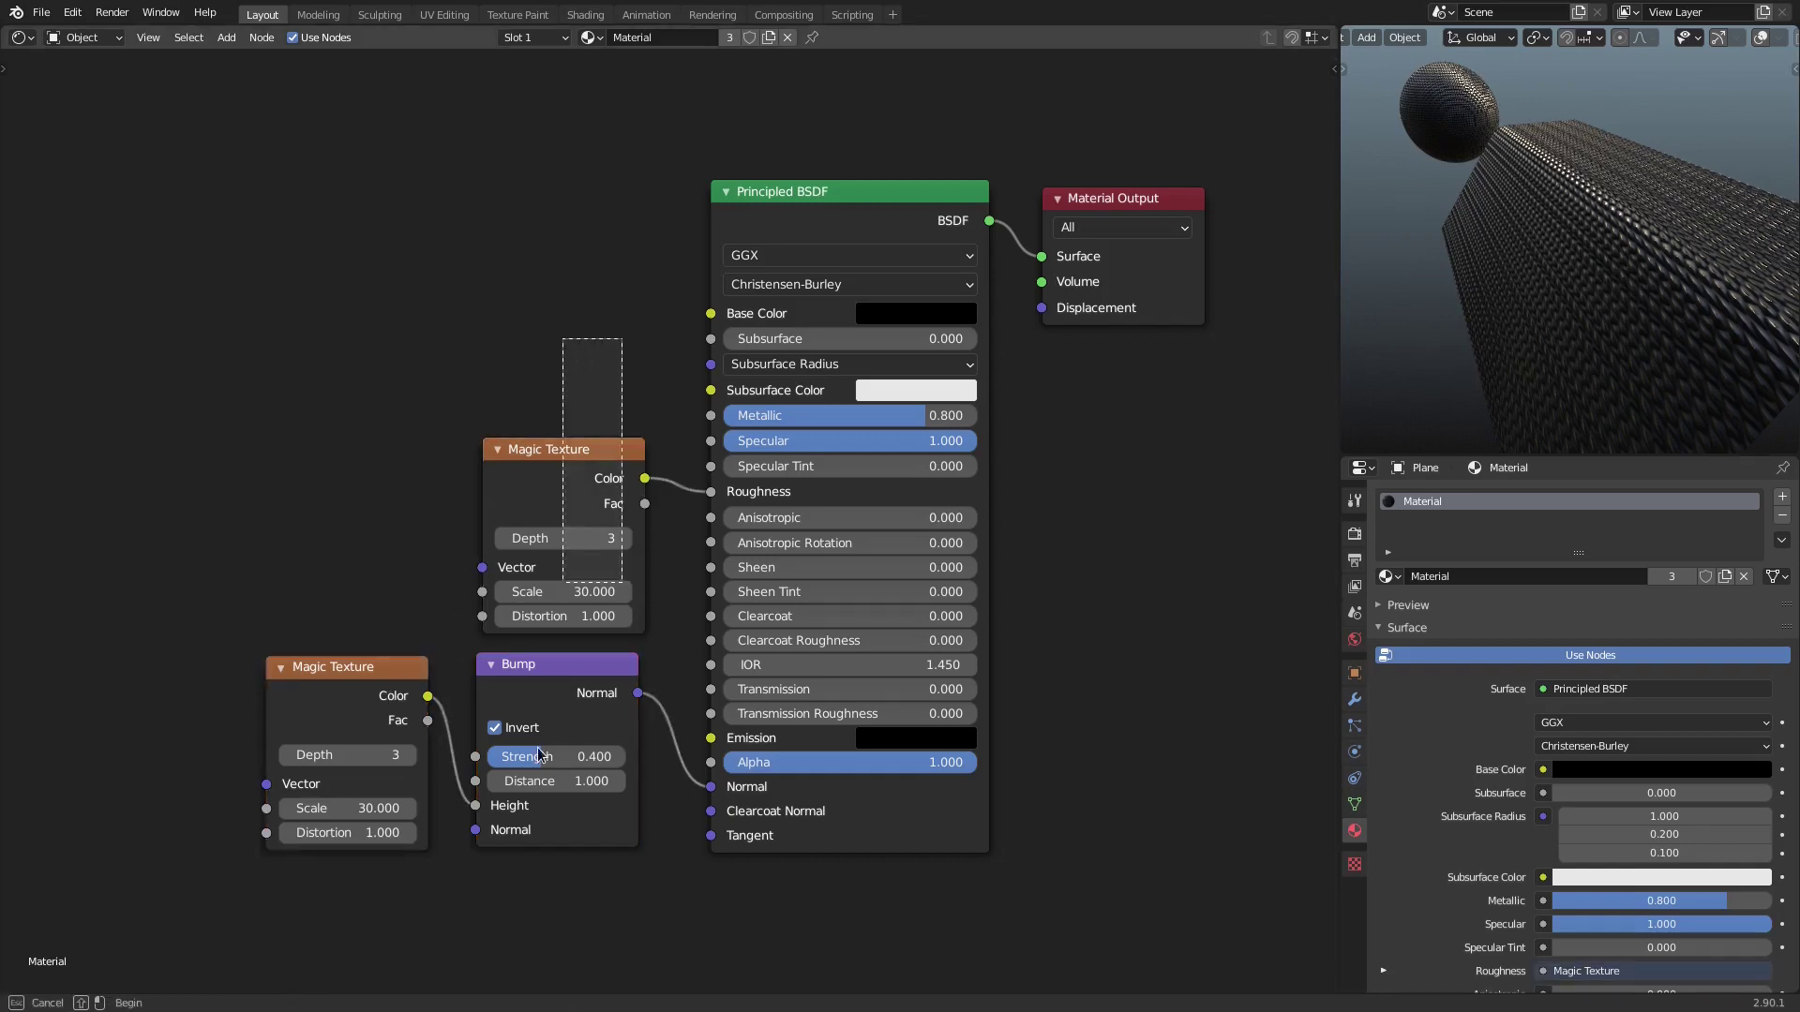
click(562, 671)
drag(562, 675, 568, 673)
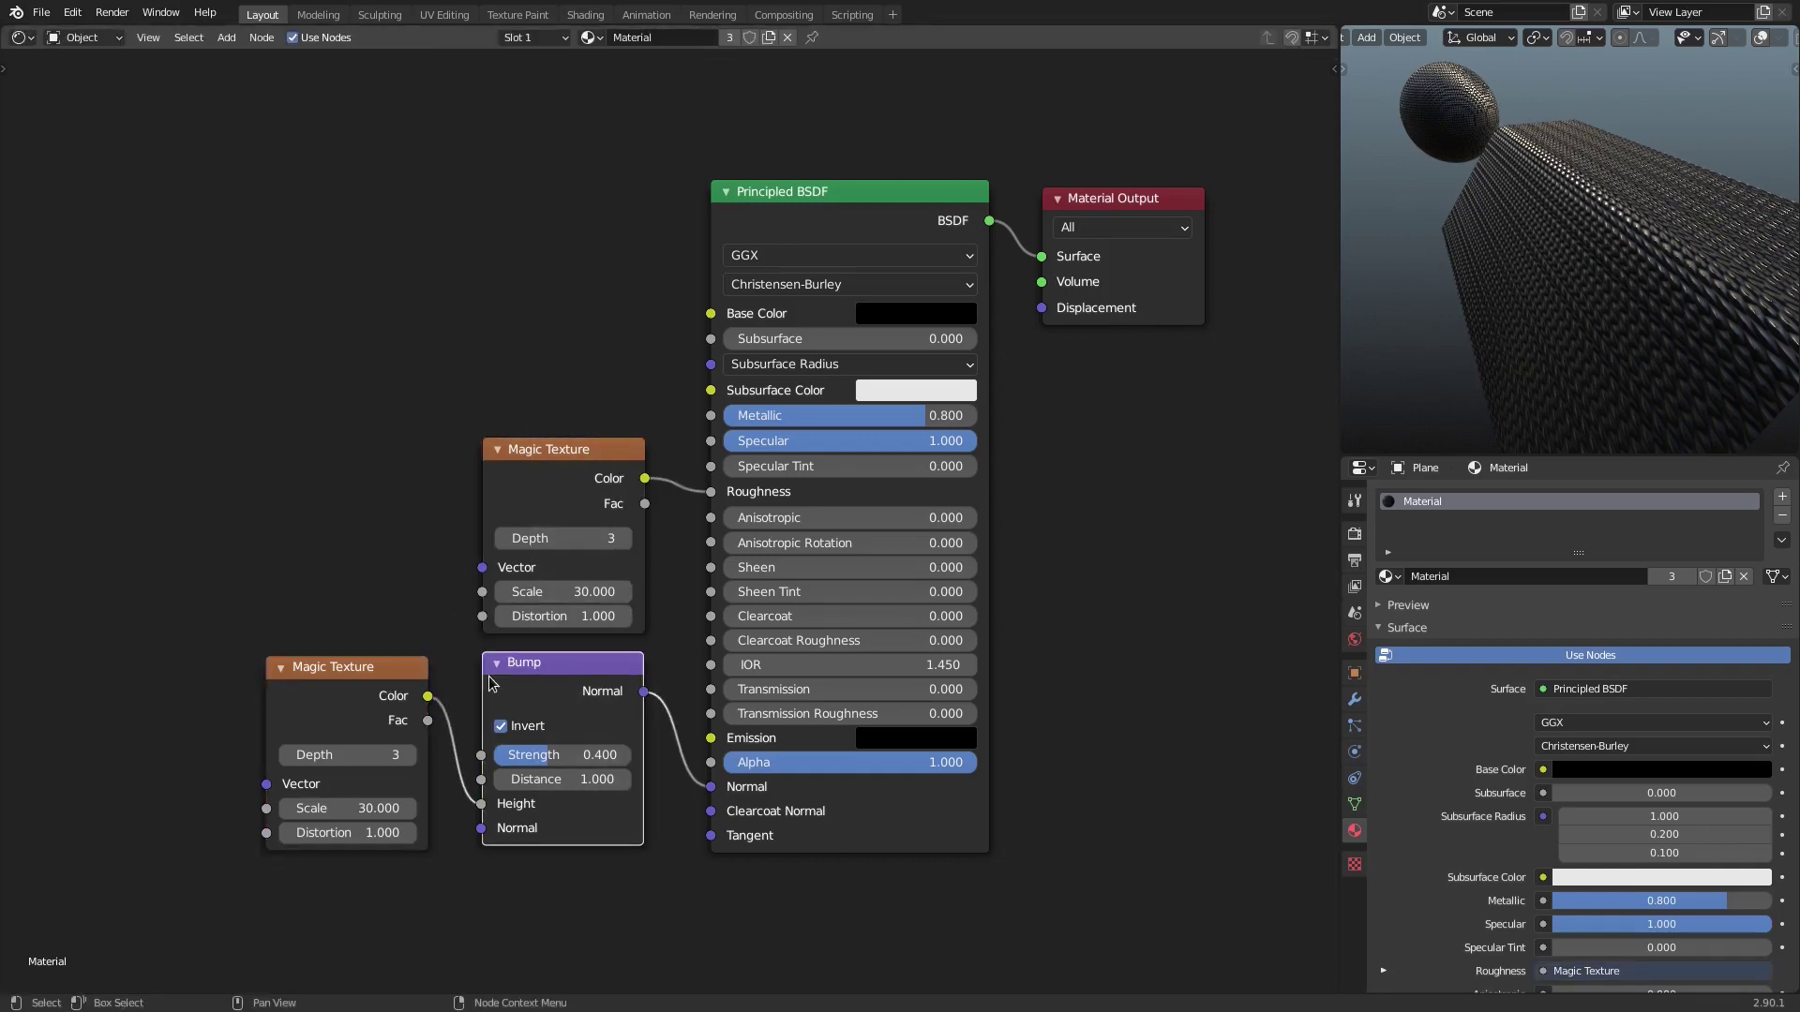
drag(375, 669, 387, 667)
Select the sphere and frame it to examine the finished material from a wider view
mouse_move(1494, 261)
middle_down()
mouse_move(1528, 257)
mouse_move(1509, 251)
middle_up()
click(1431, 153)
key(KP_Decimal)
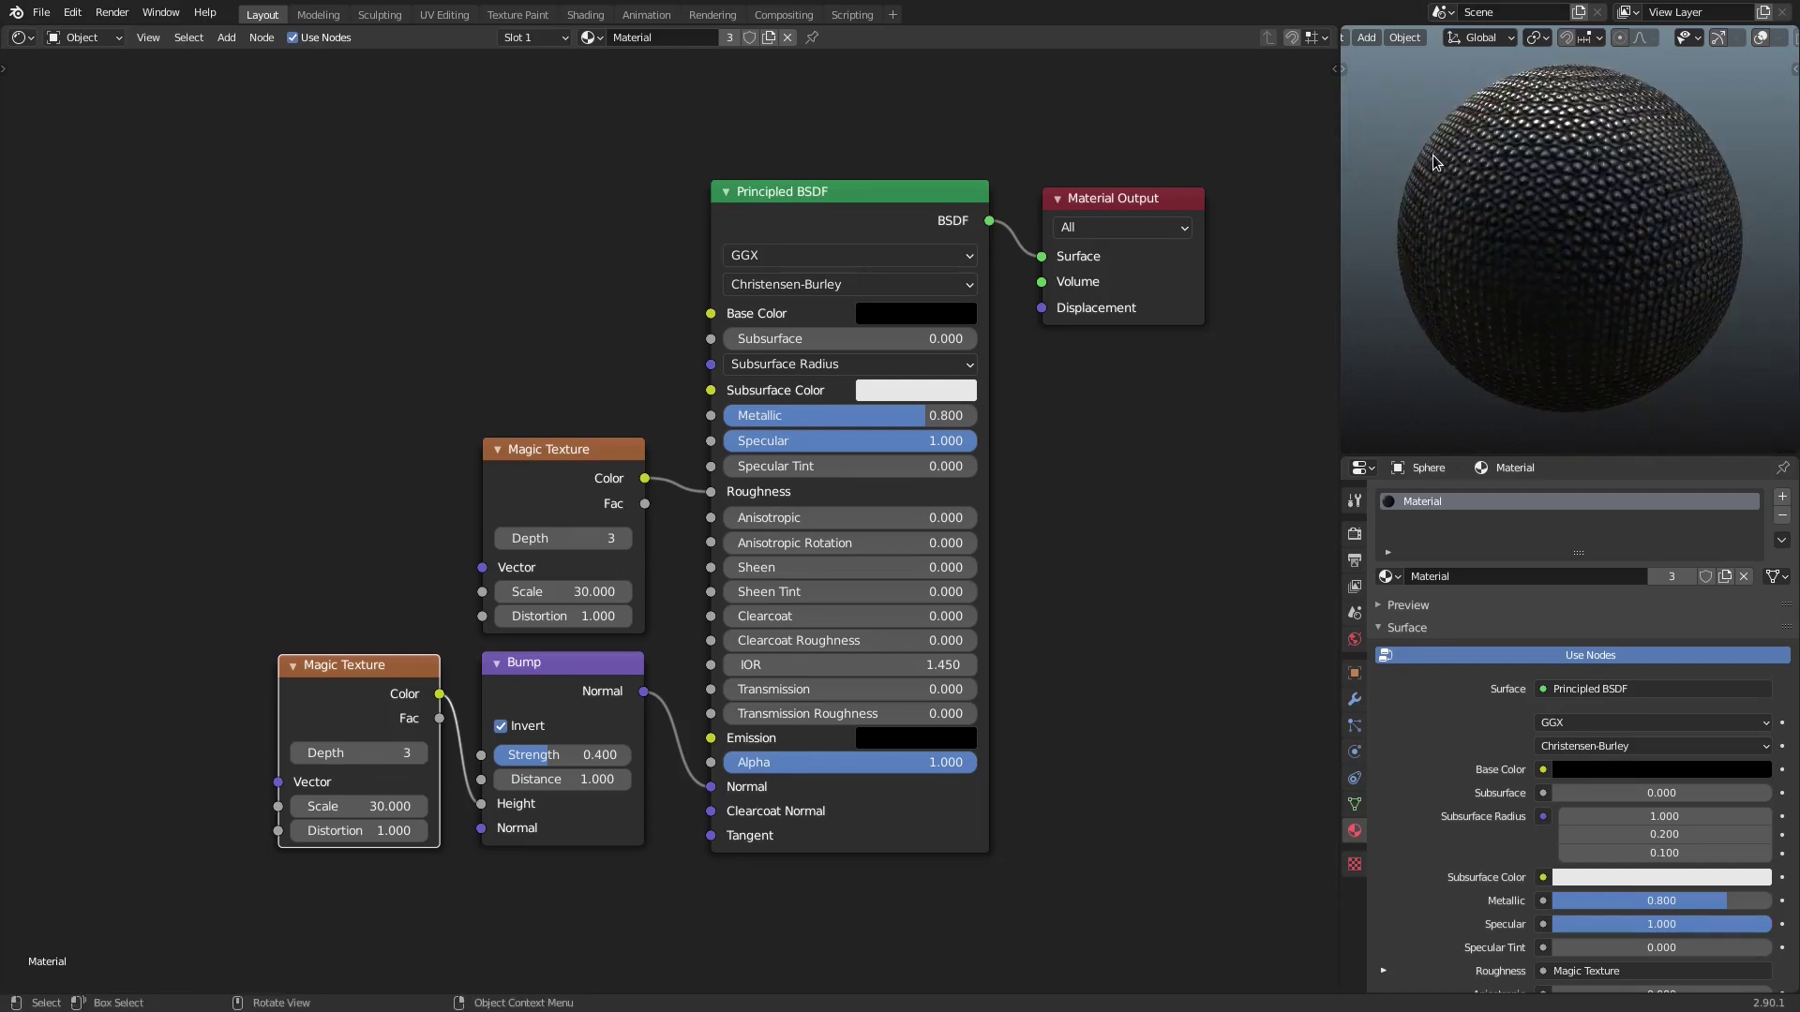
scroll(1566, 340, down, 2)
middle_drag(1565, 340, 1515, 326)
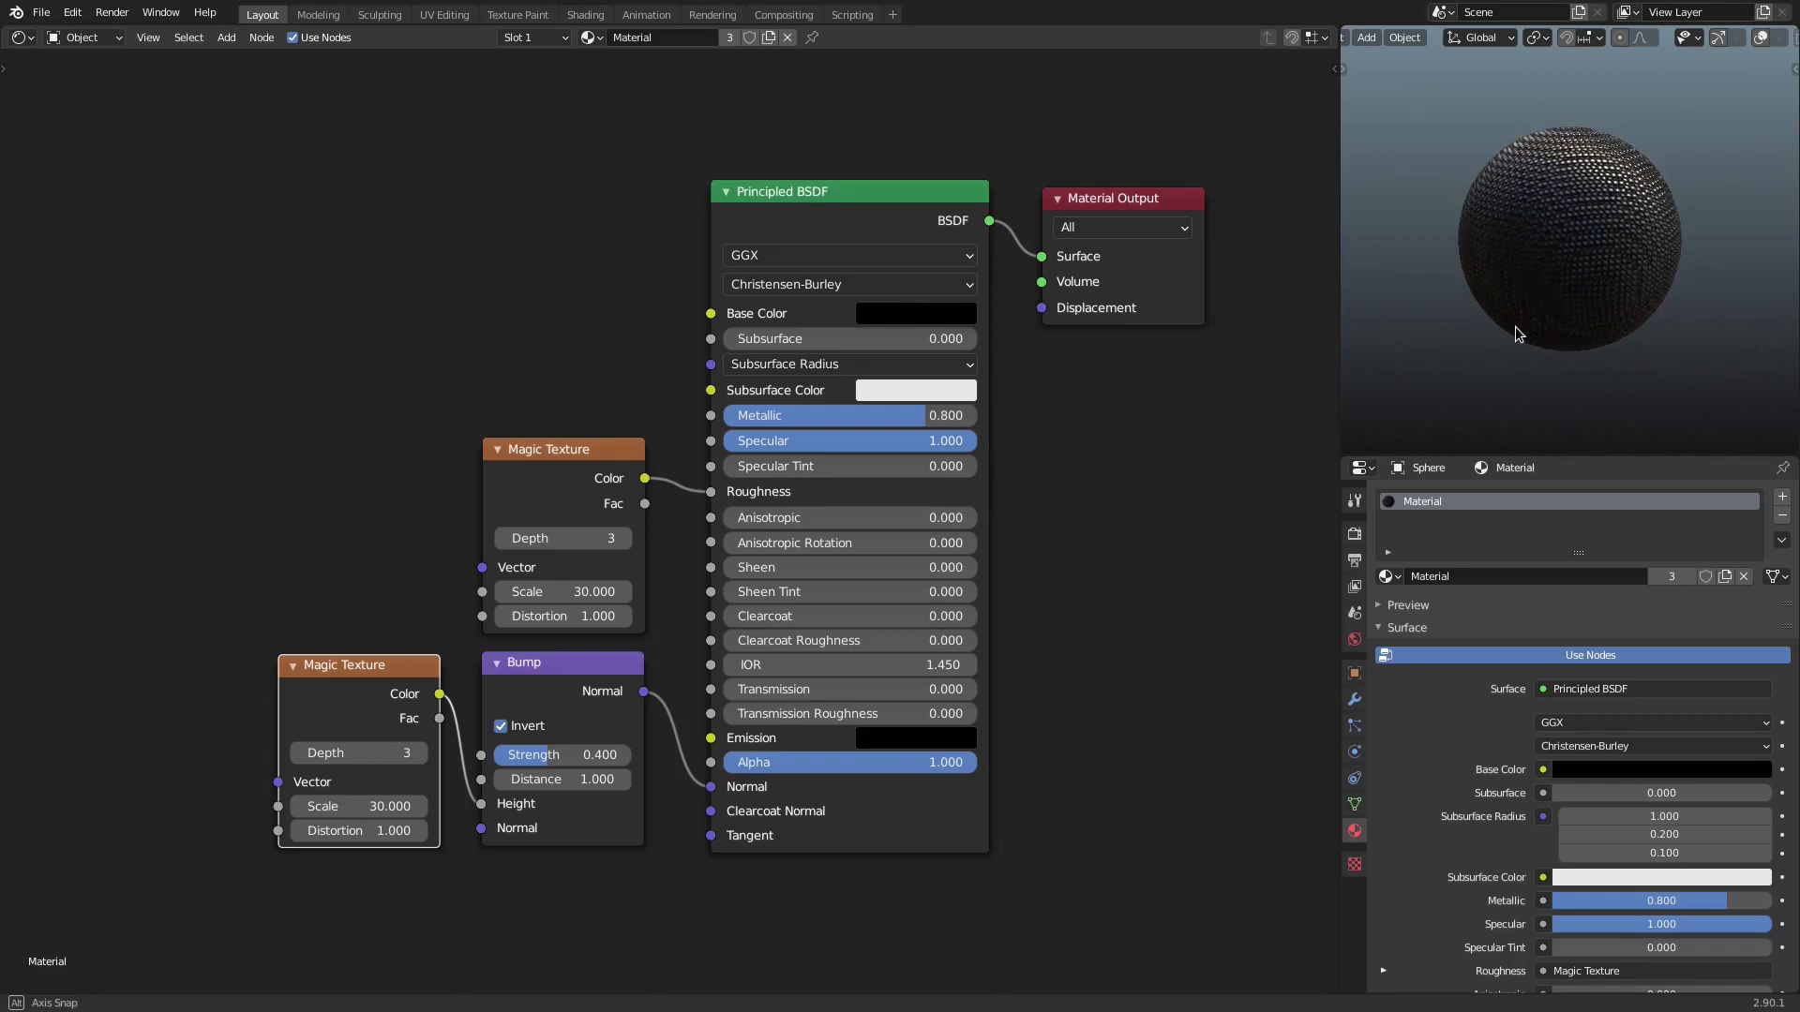